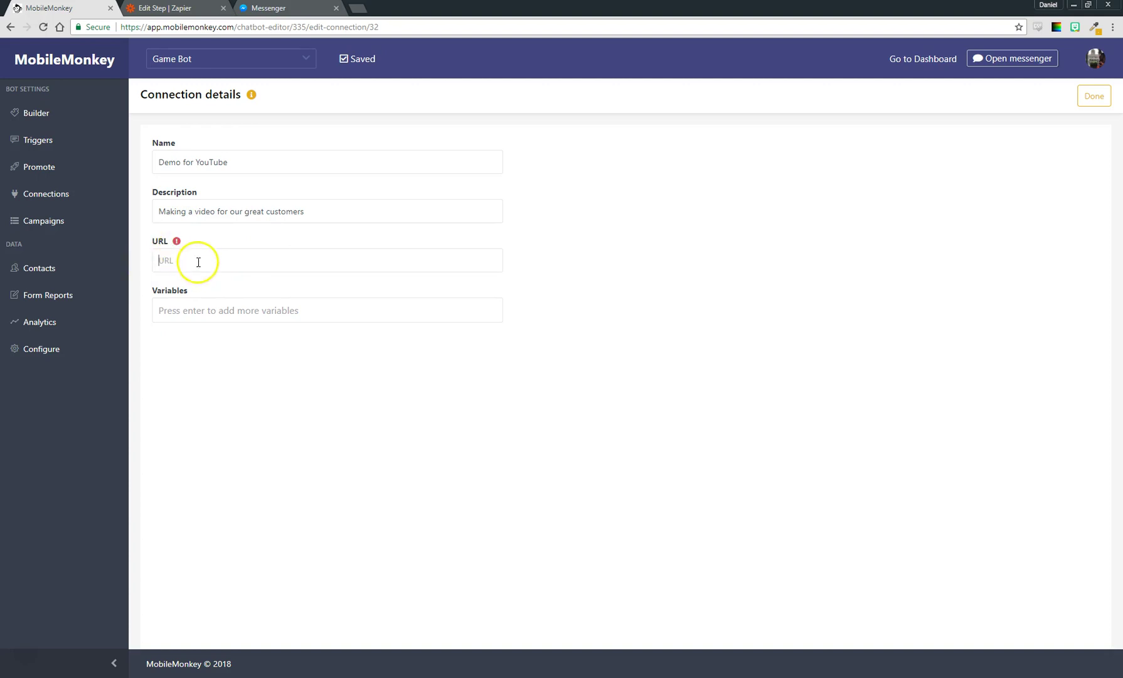
Add first name, last name and EMAIL as variable chips on the MobileMonkey connection.
left_click(182, 310)
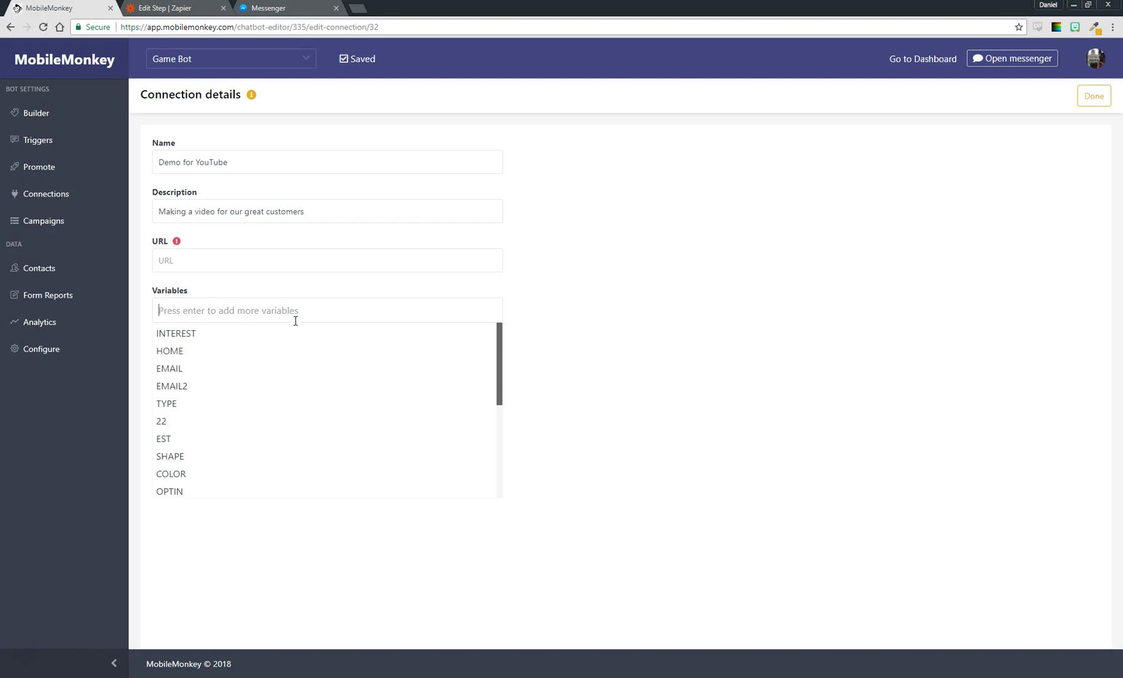
type("first")
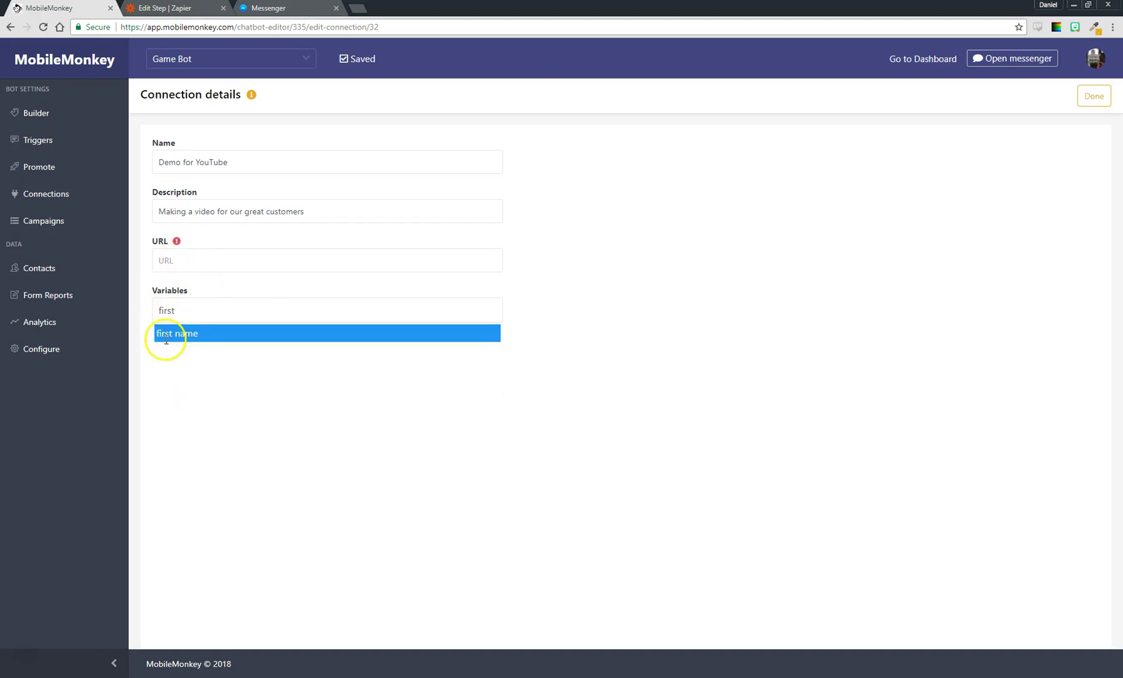
left_click(177, 334)
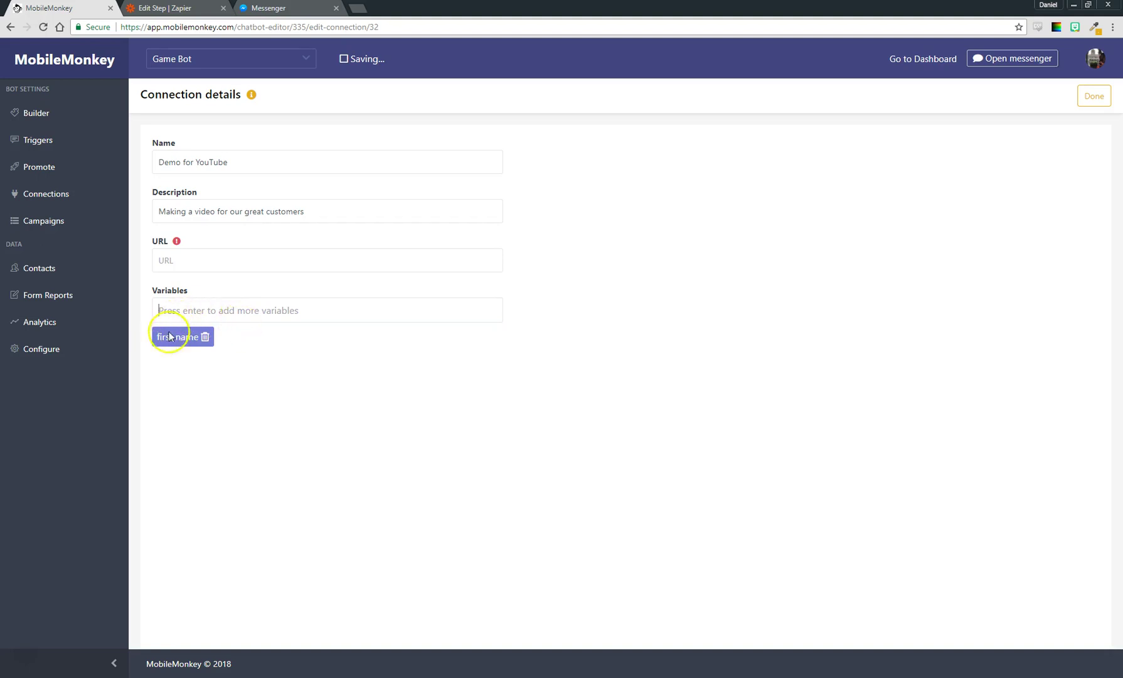
type("last")
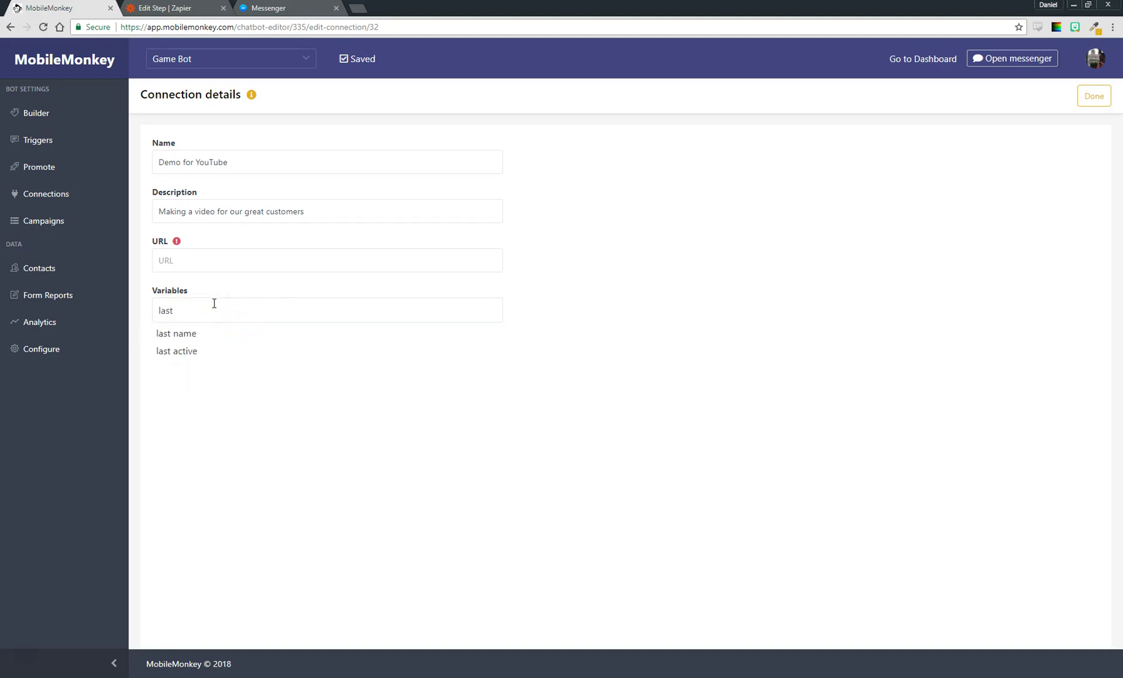
left_click(178, 333)
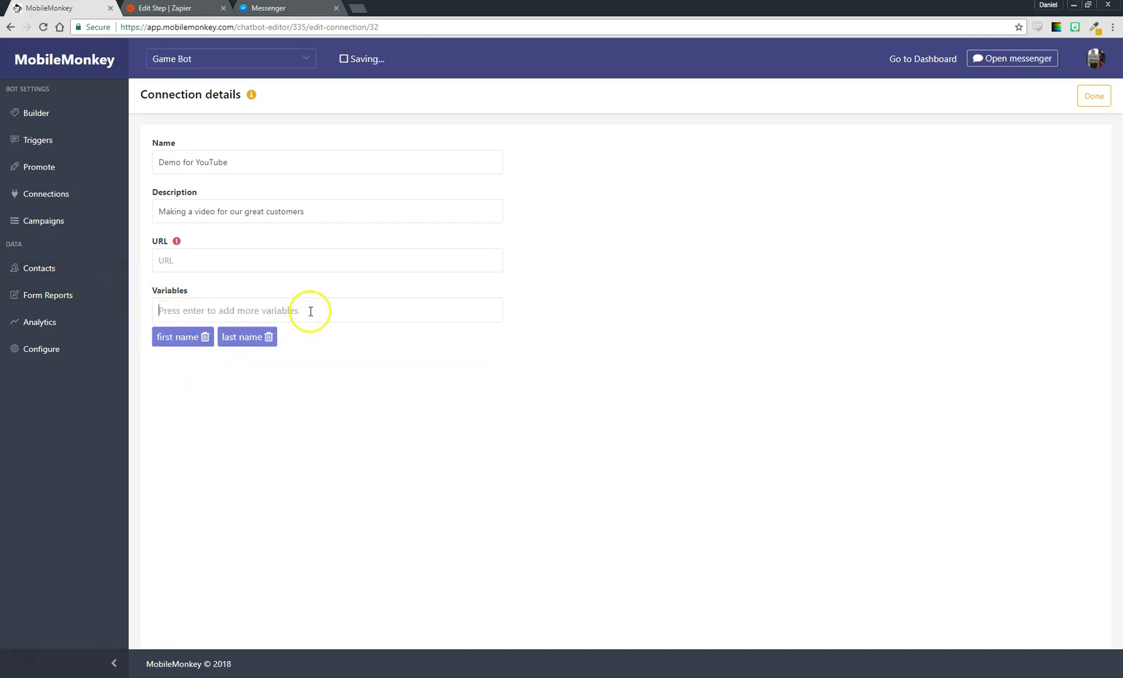
type("email")
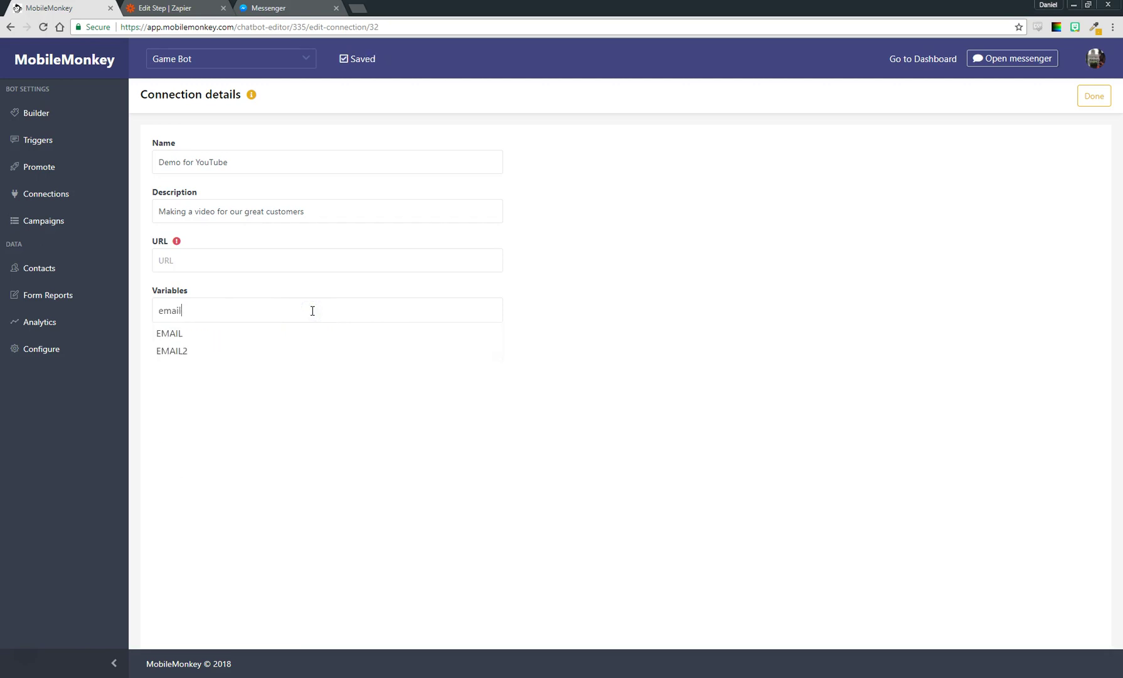
left_click(200, 332)
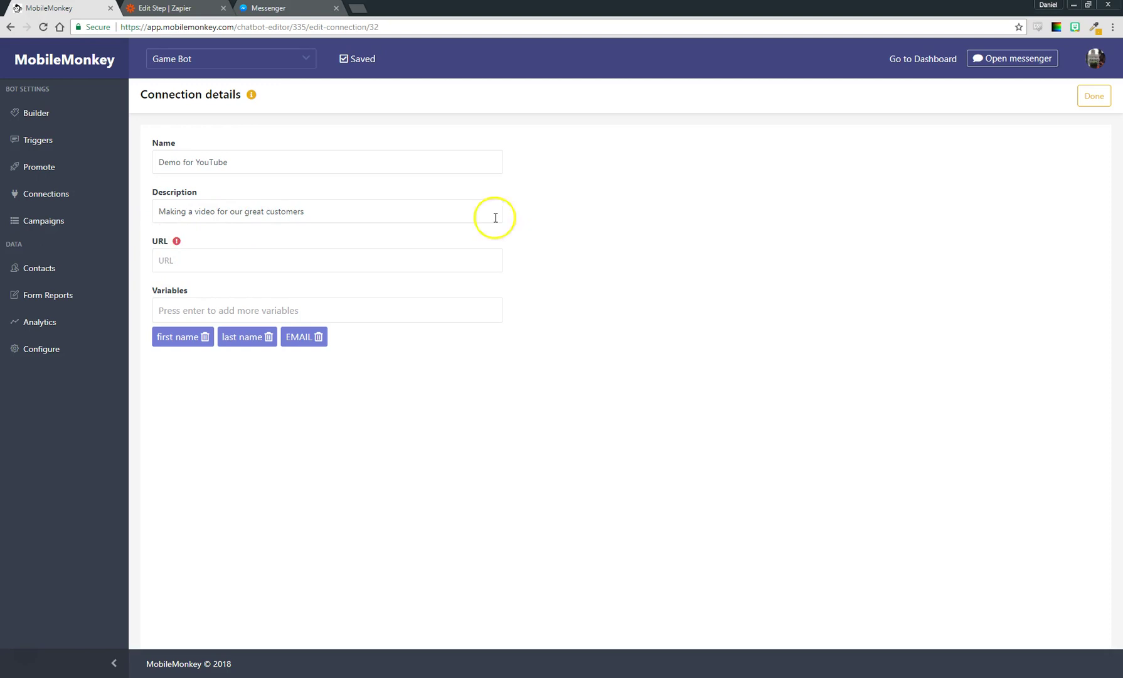
Open Zapier's Explore page and browse the grid of popular apps and Zaps.
left_click(166, 8)
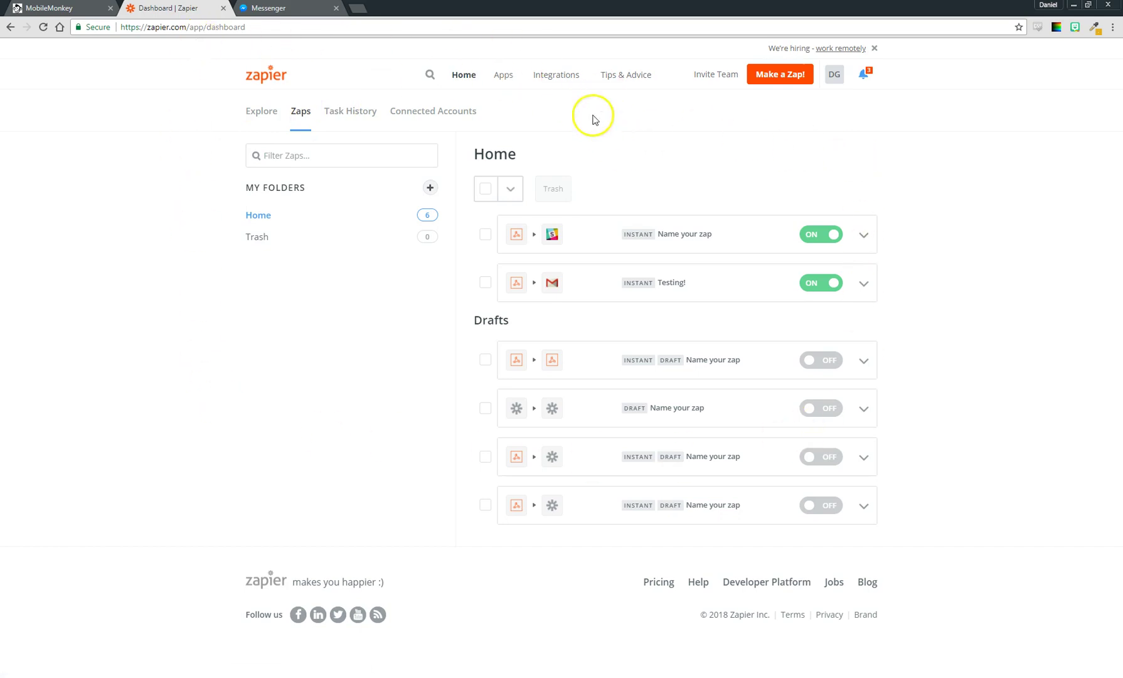
left_click(258, 110)
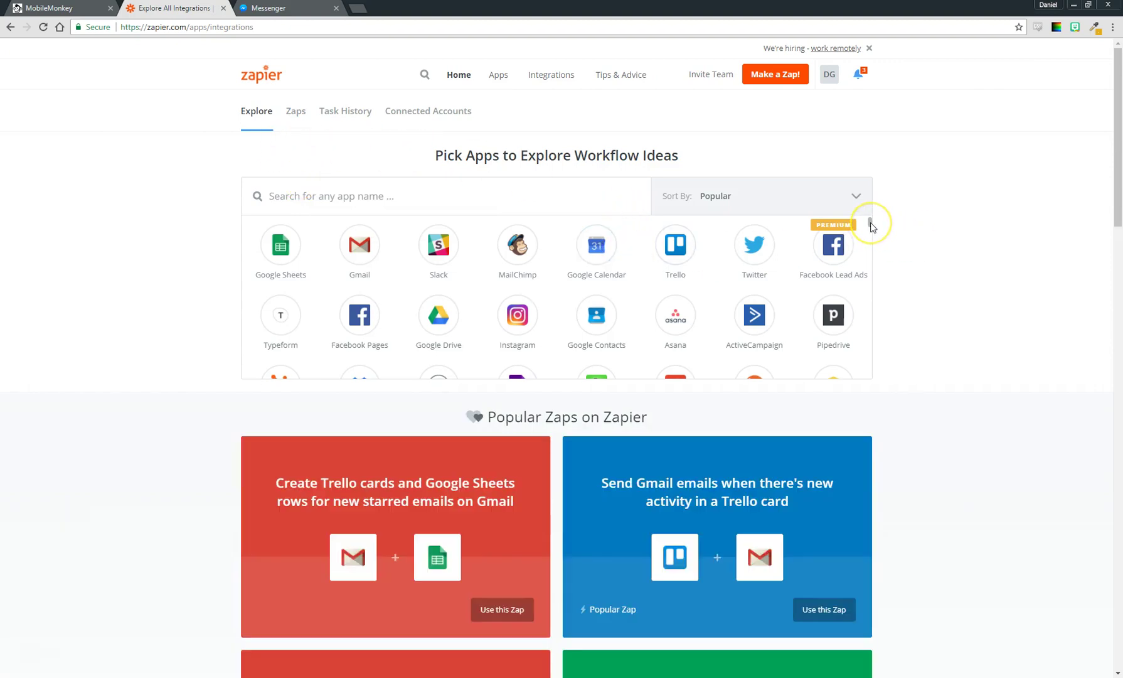
scroll(871, 226, "down", 9)
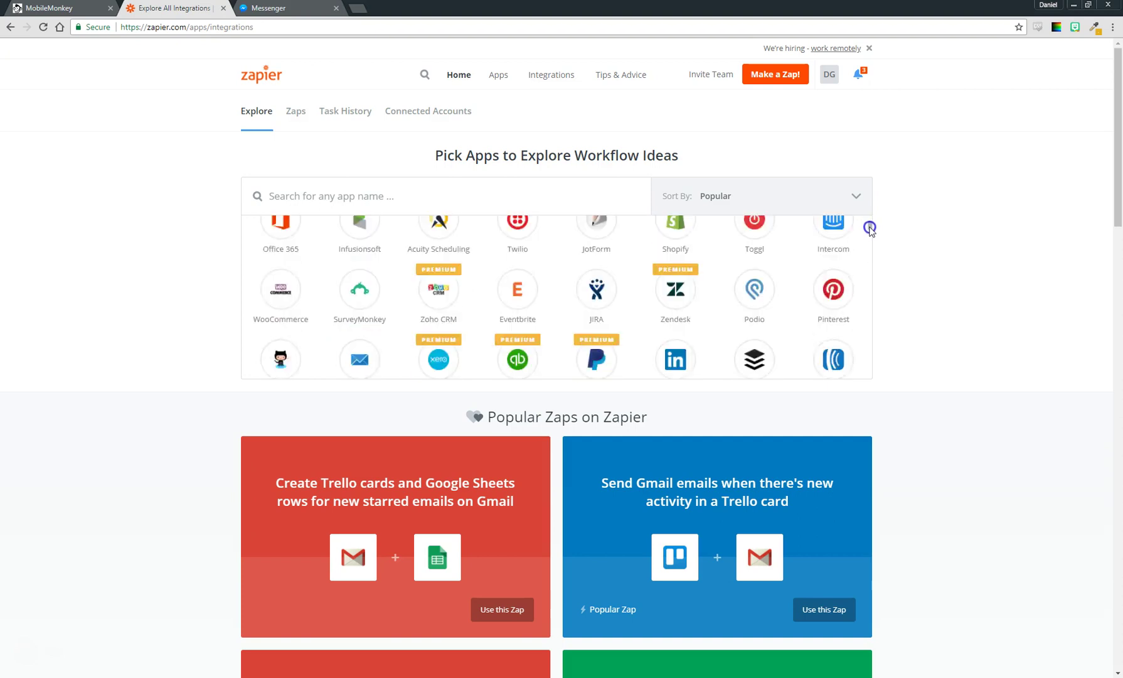
scroll(870, 236, "down", 10)
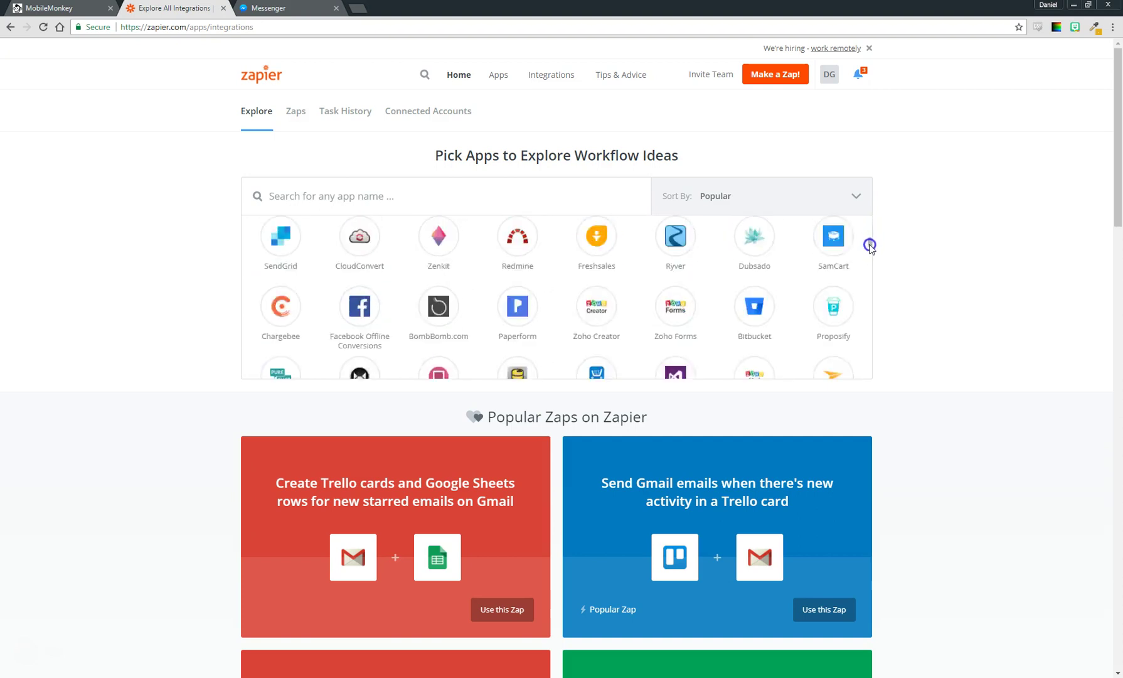
scroll(872, 251, "down", 10)
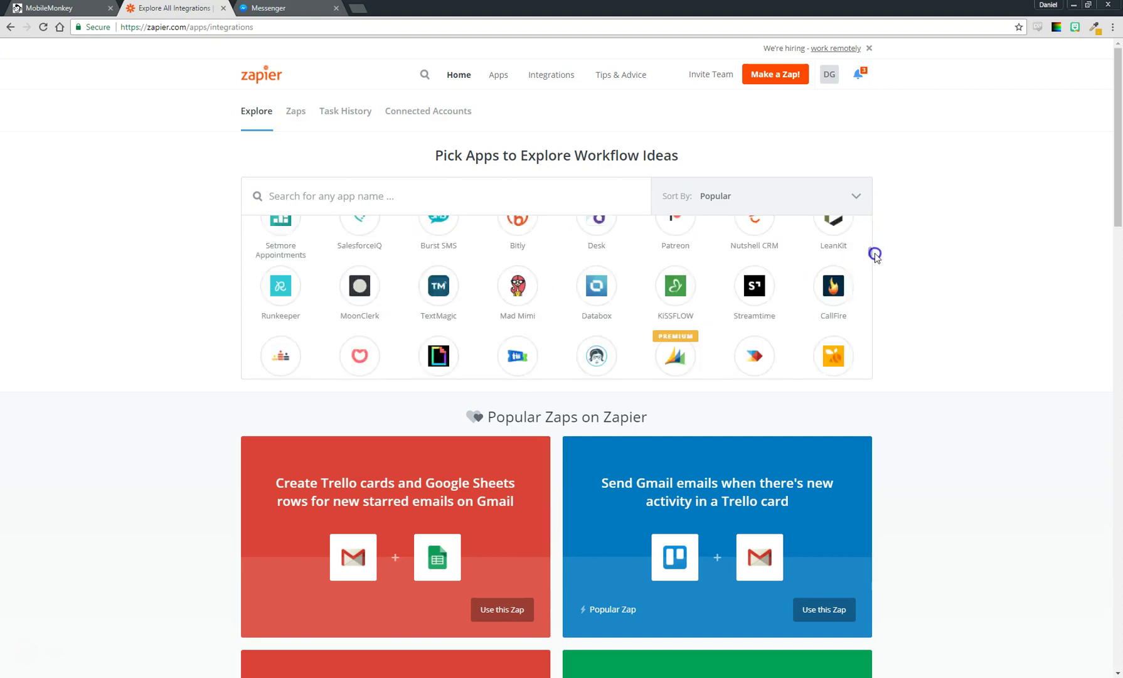
left_click_drag(878, 265, 899, 213)
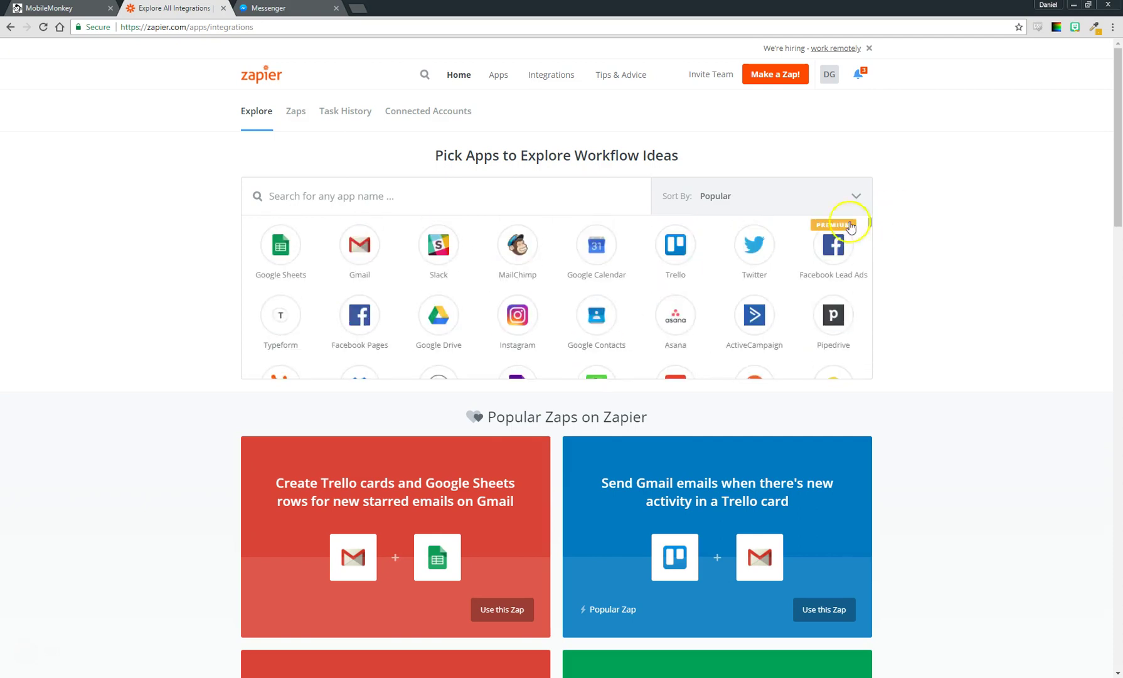
scroll(557, 276, "down", 2)
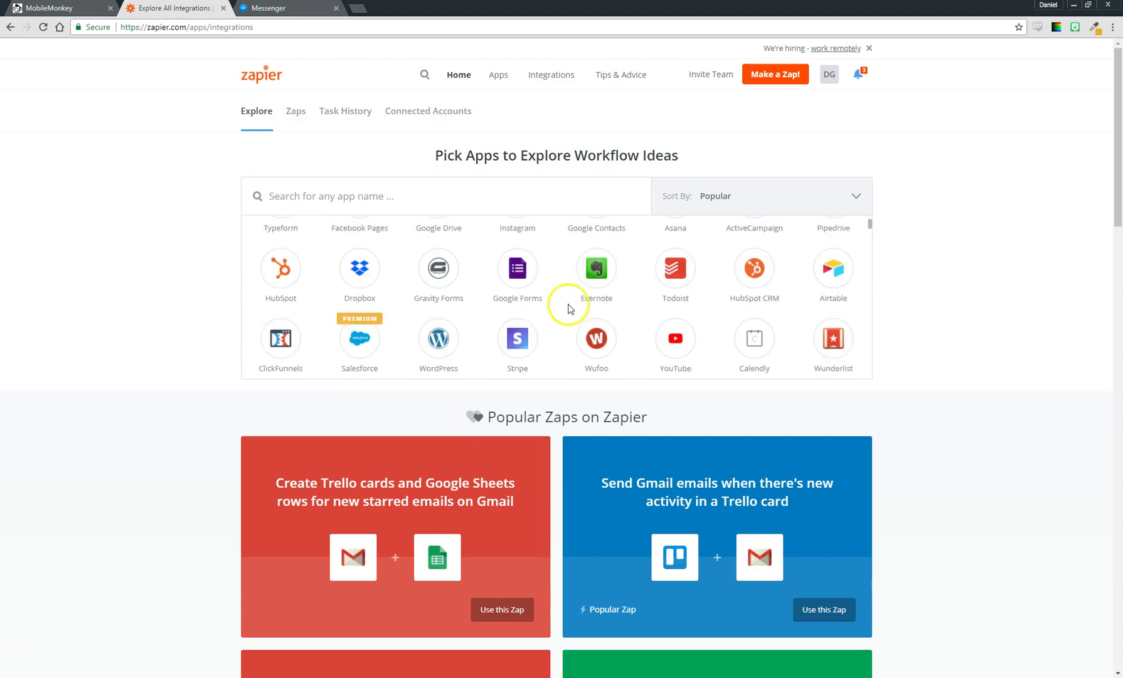
scroll(568, 307, "down", 2)
scroll(570, 301, "up", 4)
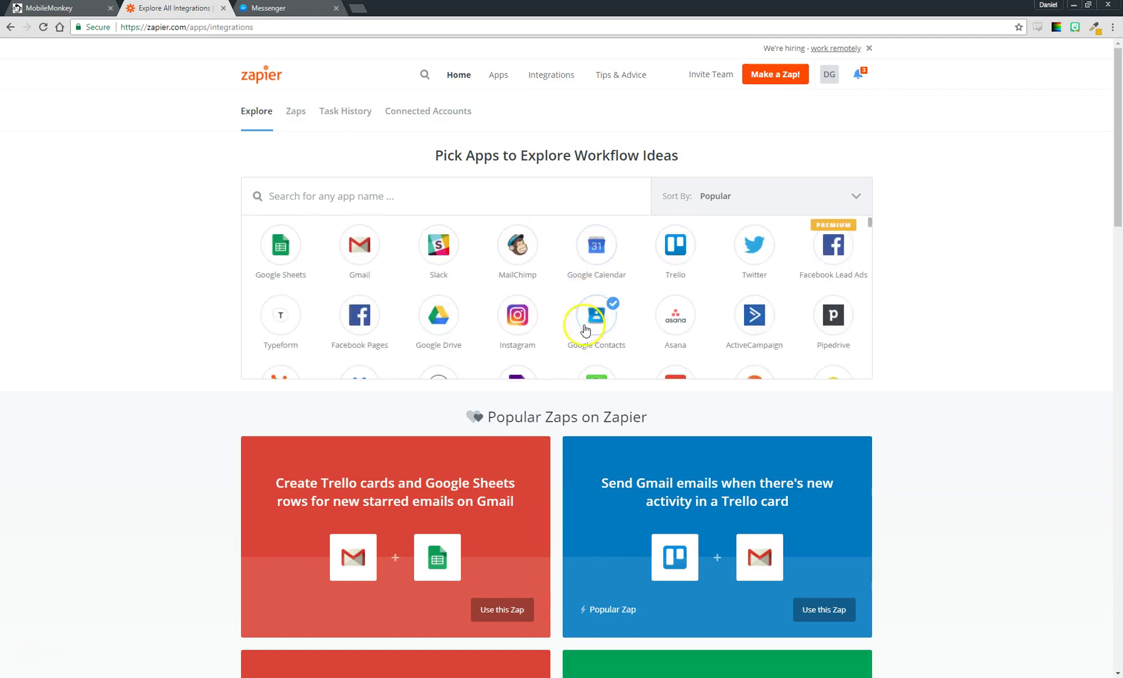
scroll(568, 308, "down", 2)
scroll(556, 301, "up", 2)
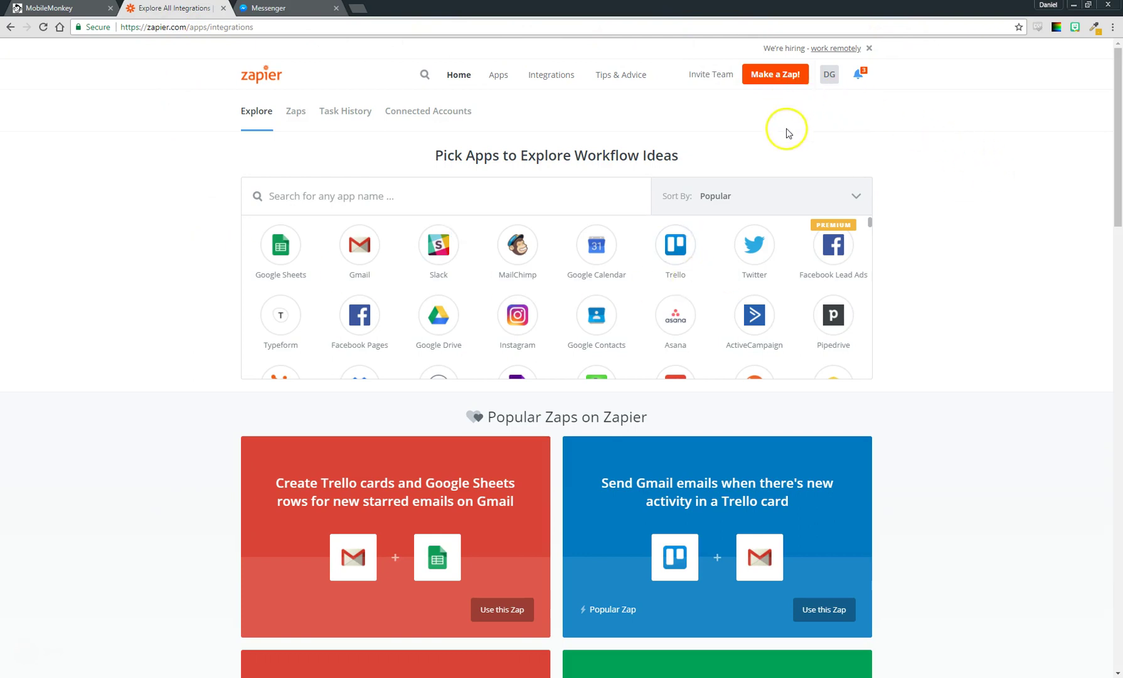
Create a new Zap with a Webhooks by Zapier Catch Hook trigger, skipping the optional child key.
left_click(779, 75)
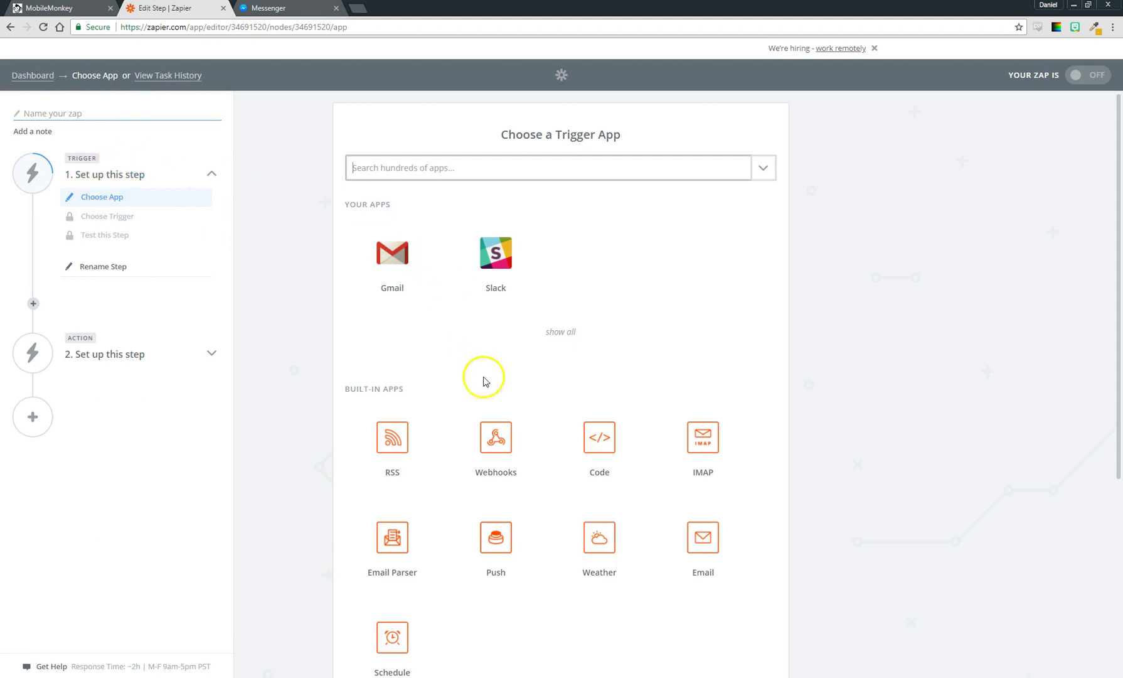
left_click(495, 467)
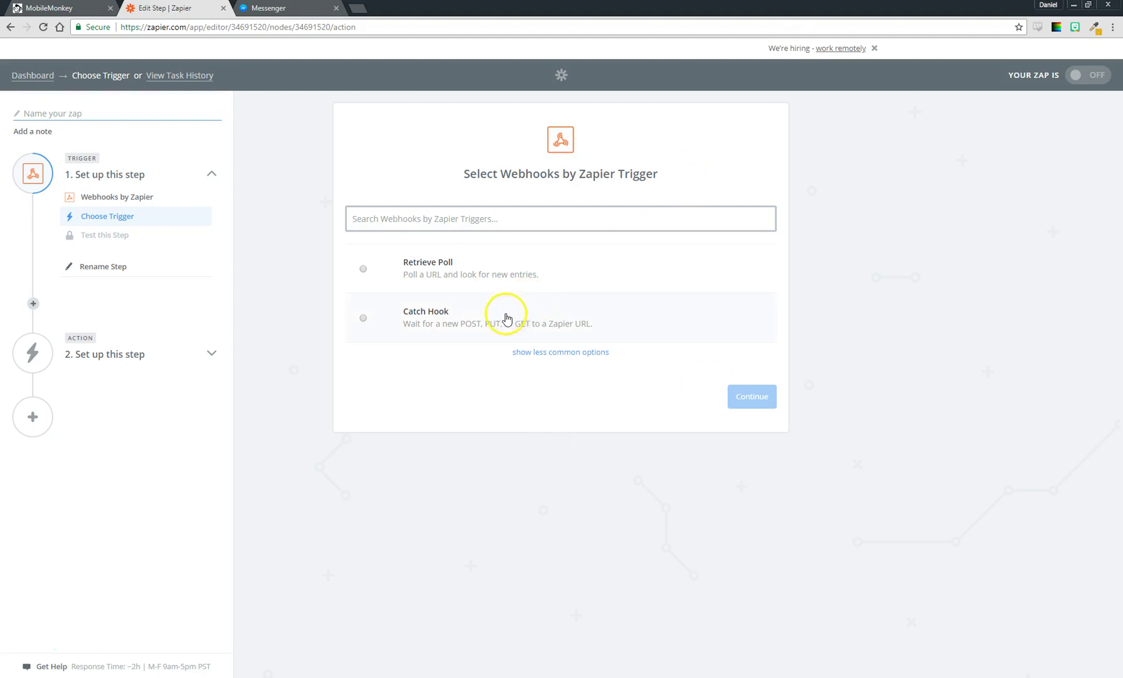
left_click(432, 316)
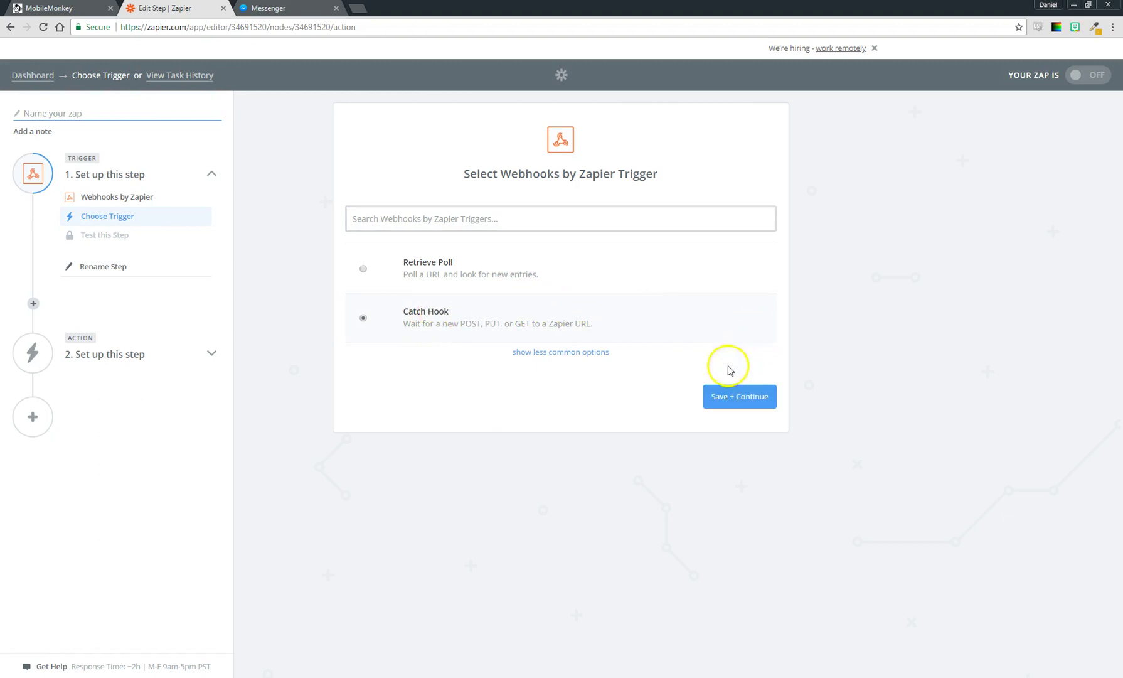
left_click(742, 398)
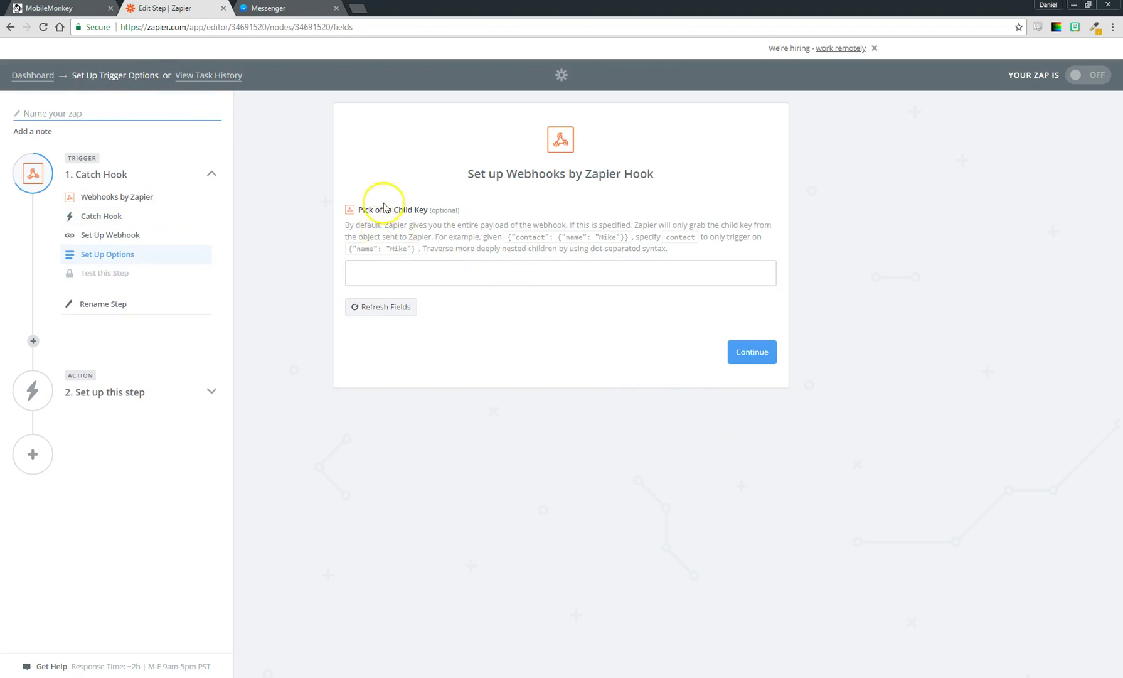
left_click(764, 359)
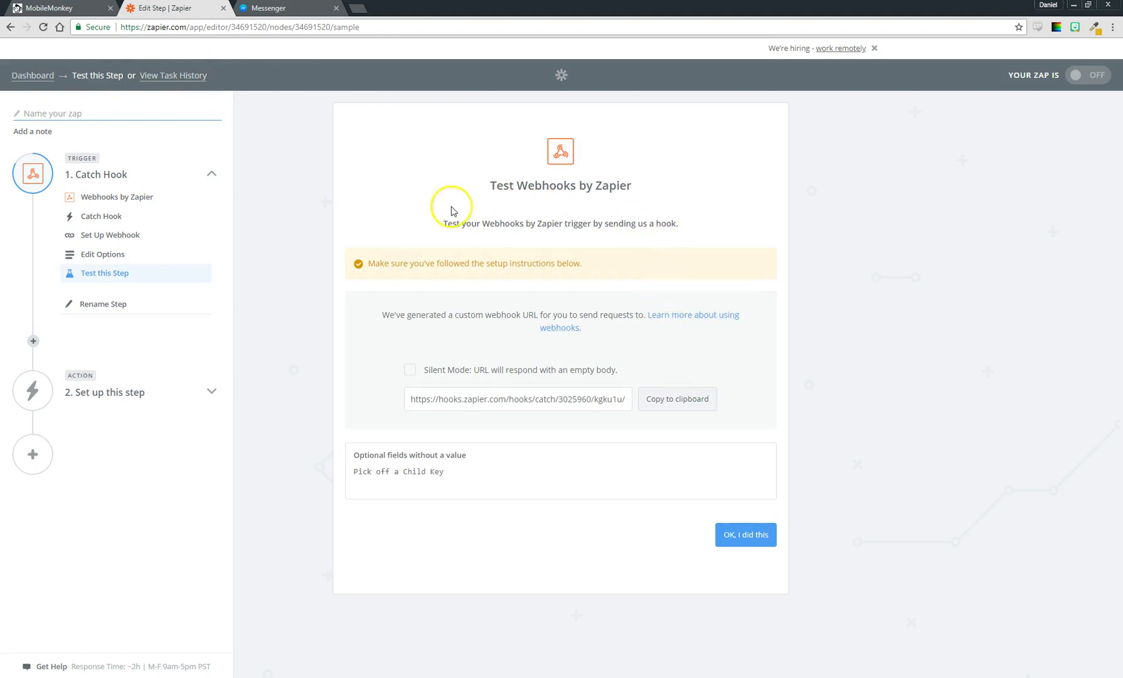
Copy the generated Zapier webhook URL.
left_click(568, 400)
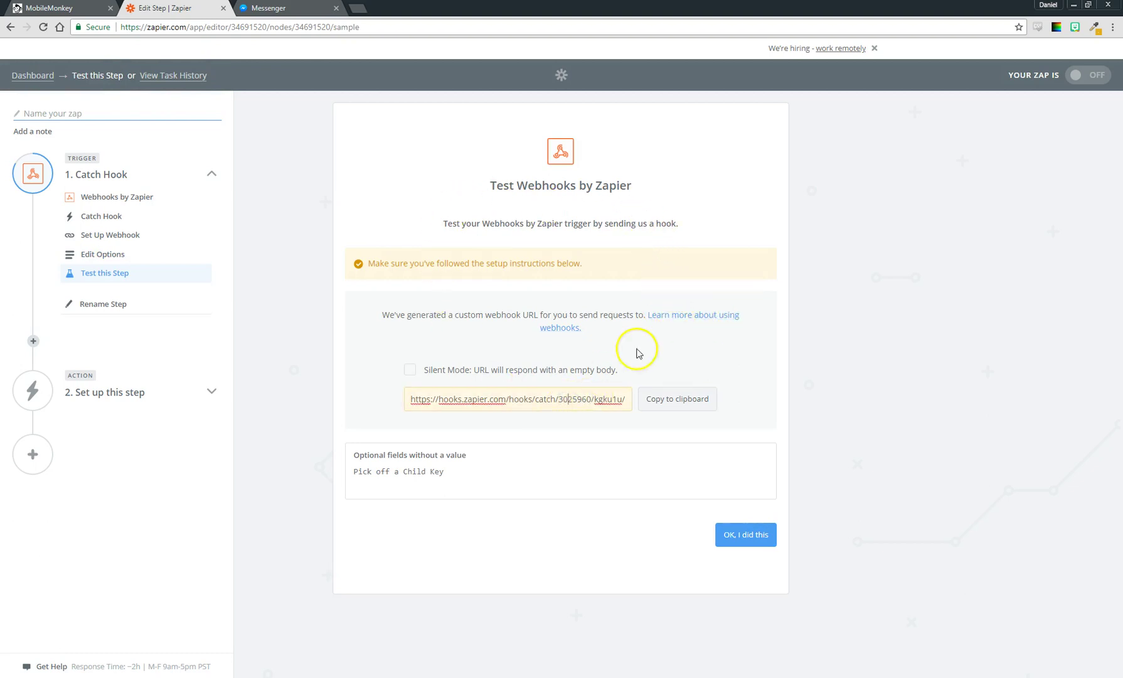
key("ctrl+a")
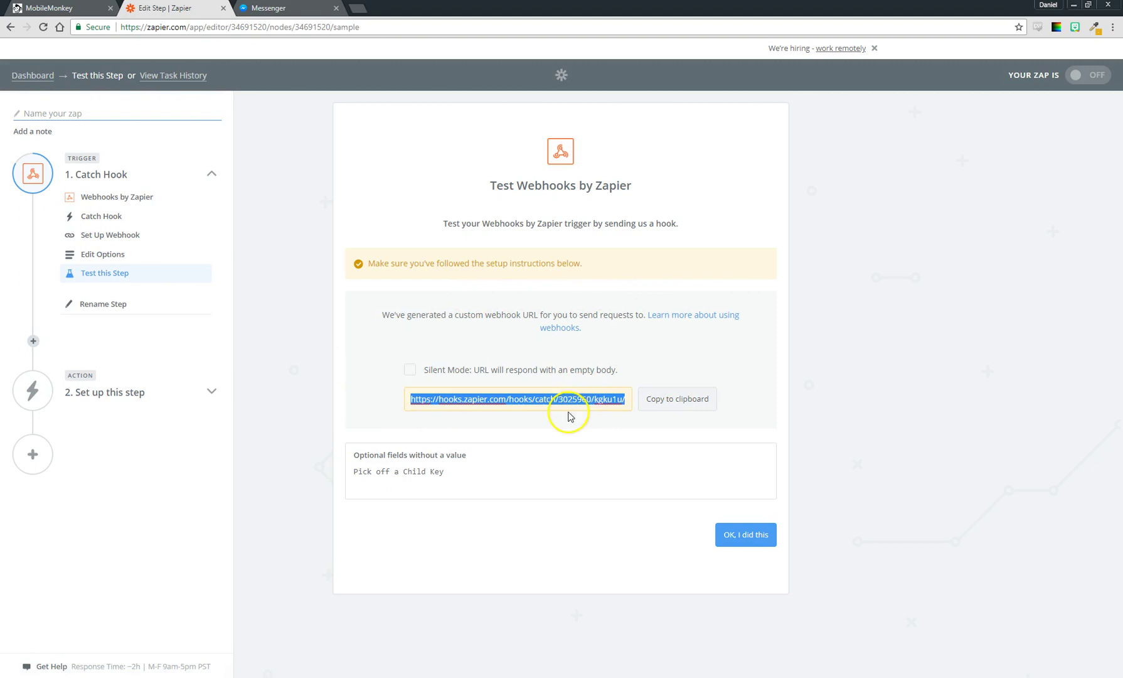
left_click(667, 398)
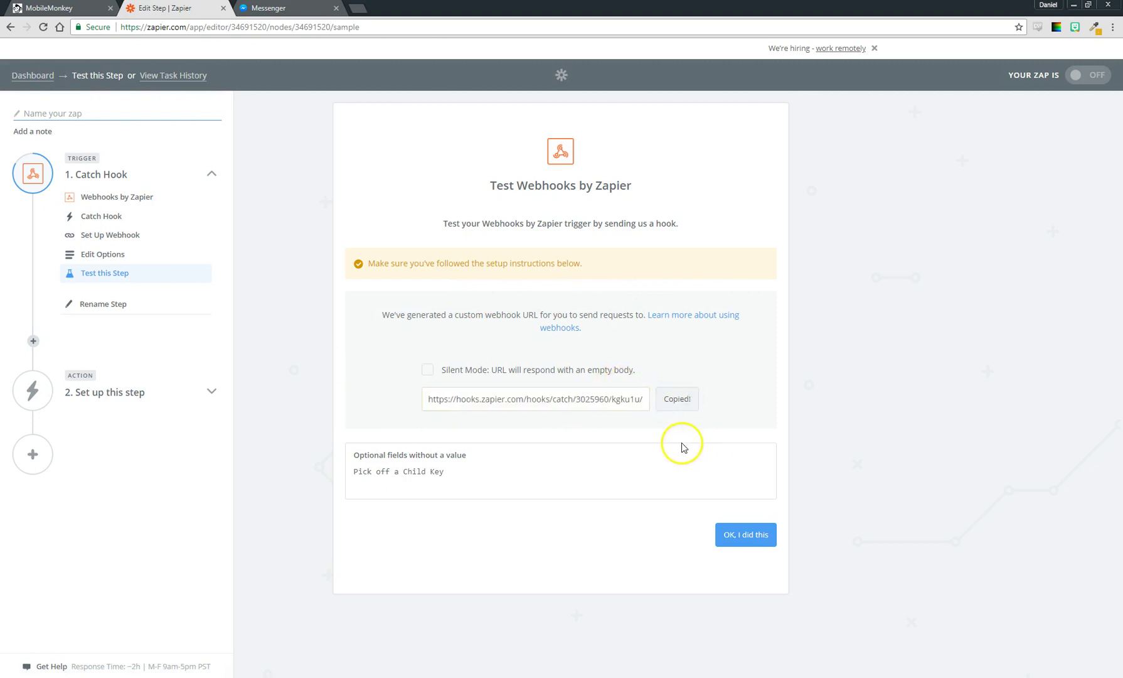
Paste the webhook URL into the Demo for YouTube connection, save it and return to Connections.
left_click(49, 8)
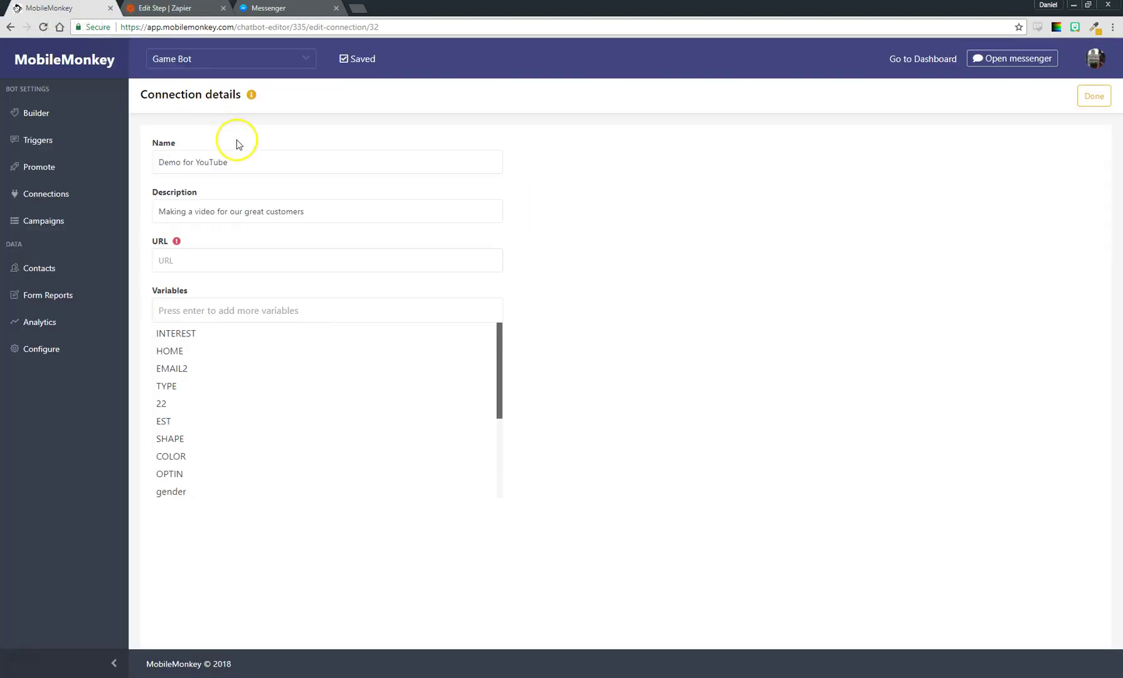
left_click(182, 259)
key("ctrl+v")
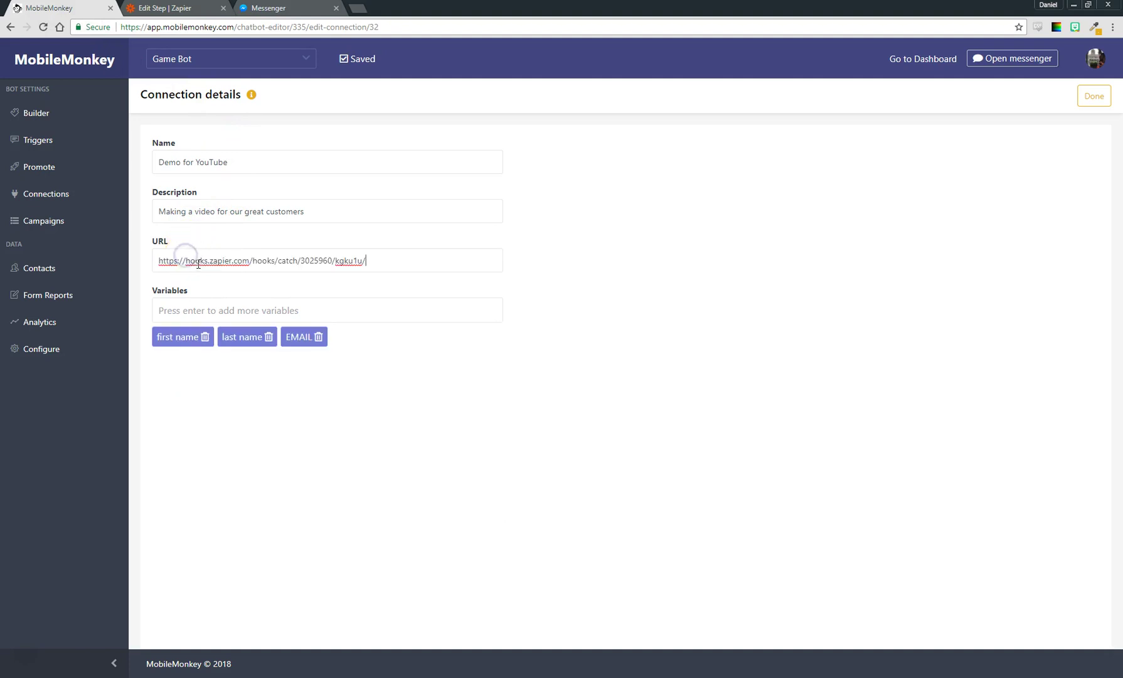
left_click(552, 215)
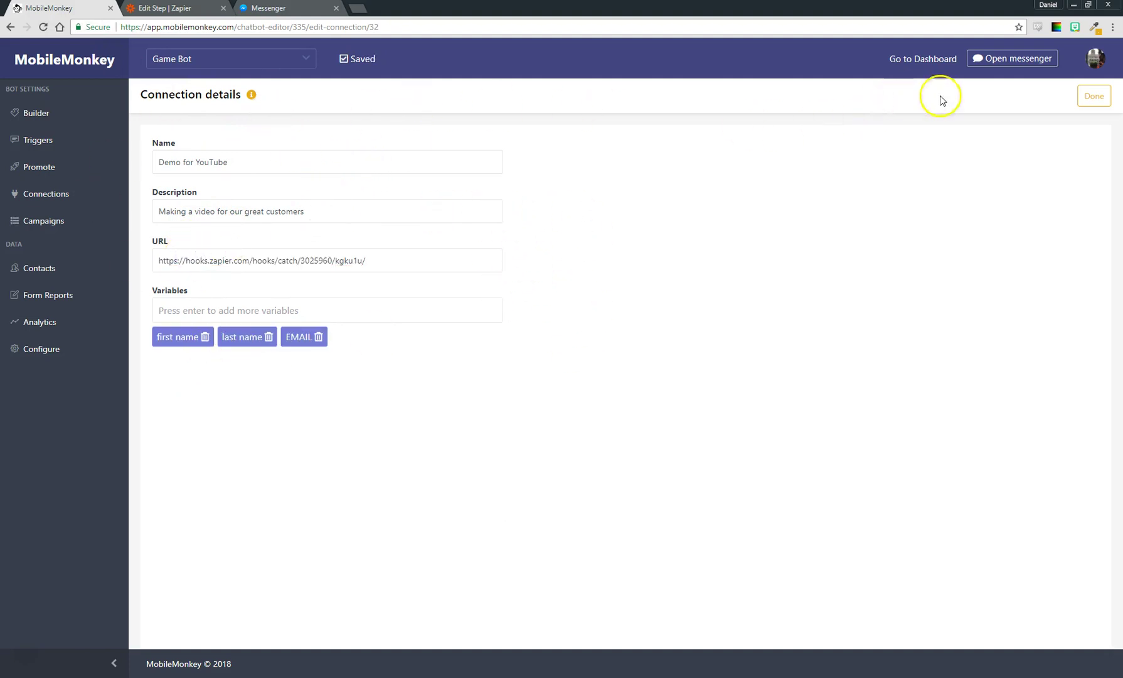
left_click(1093, 97)
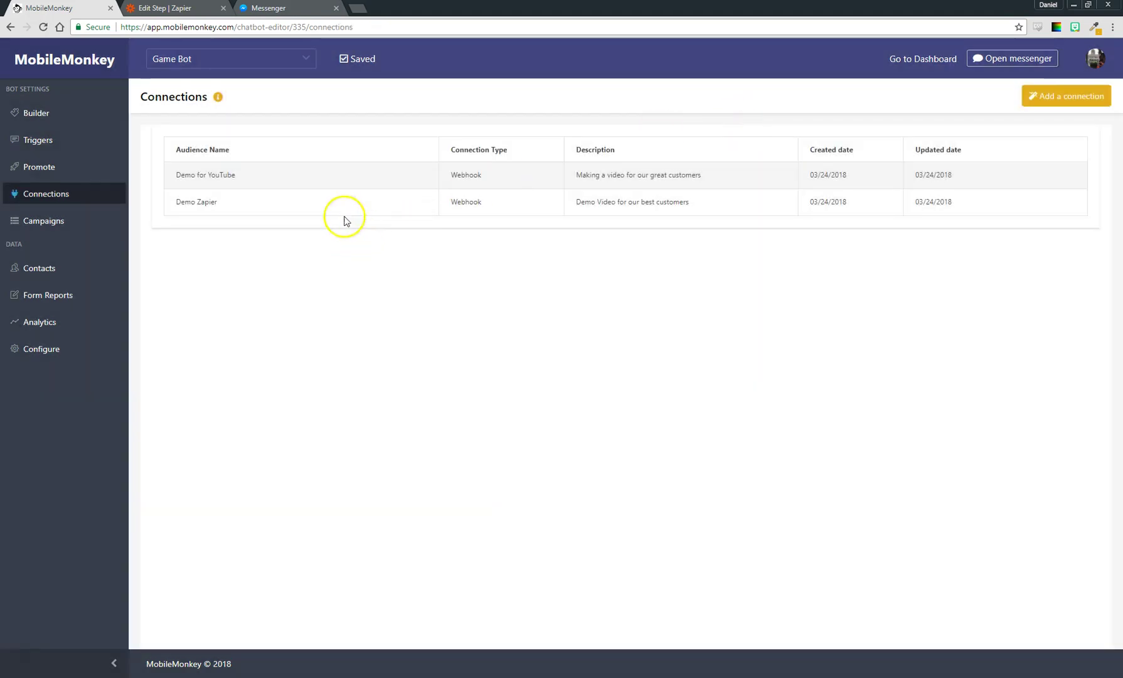
Confirm 'OK, I did this' so Zapier's Catch Hook test listens for an incoming hook.
left_click(180, 9)
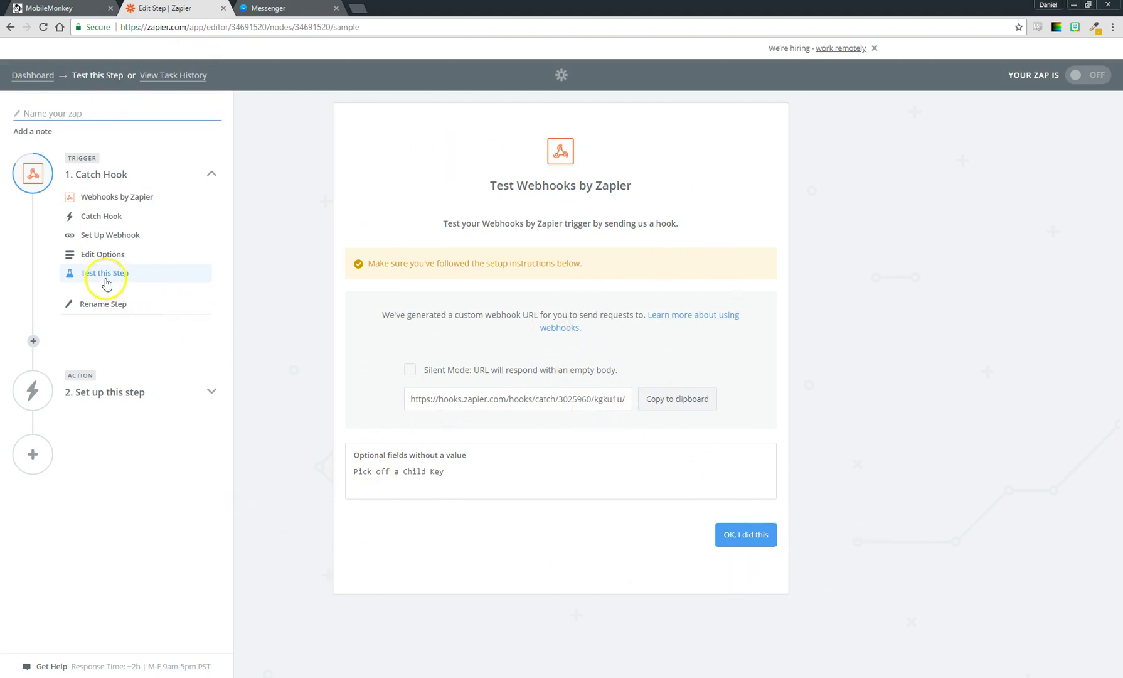
left_click(753, 541)
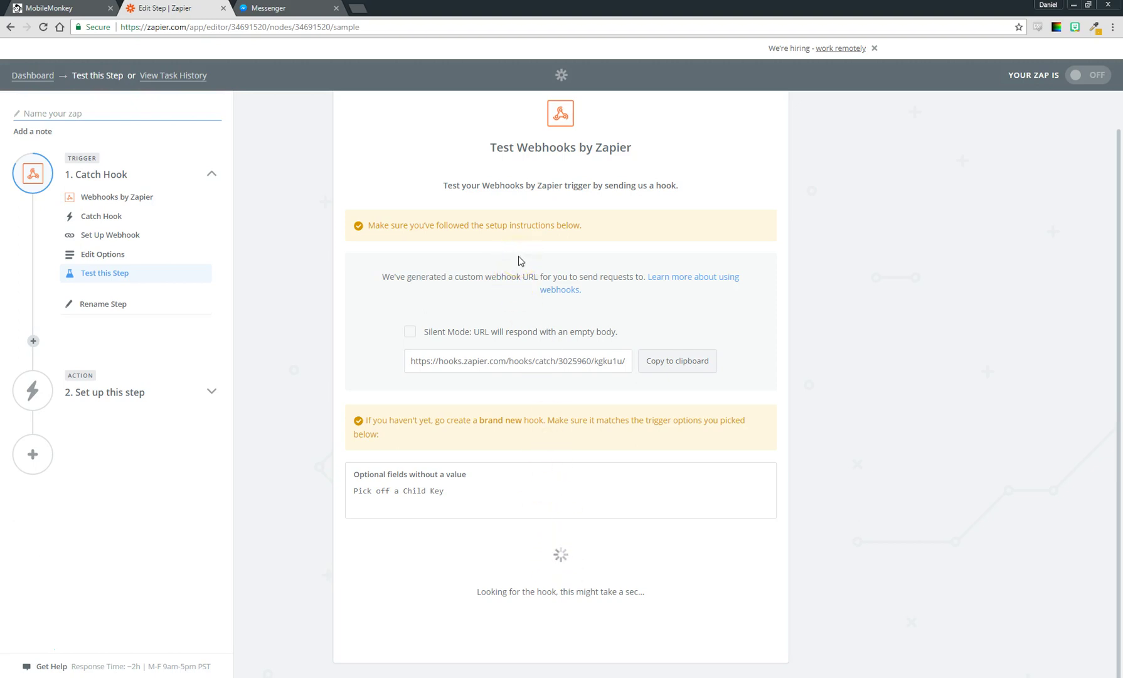
Review the Demo for YouTube connection's URL and variables, then focus the Zero Downtime Games Messenger chat.
left_click(69, 8)
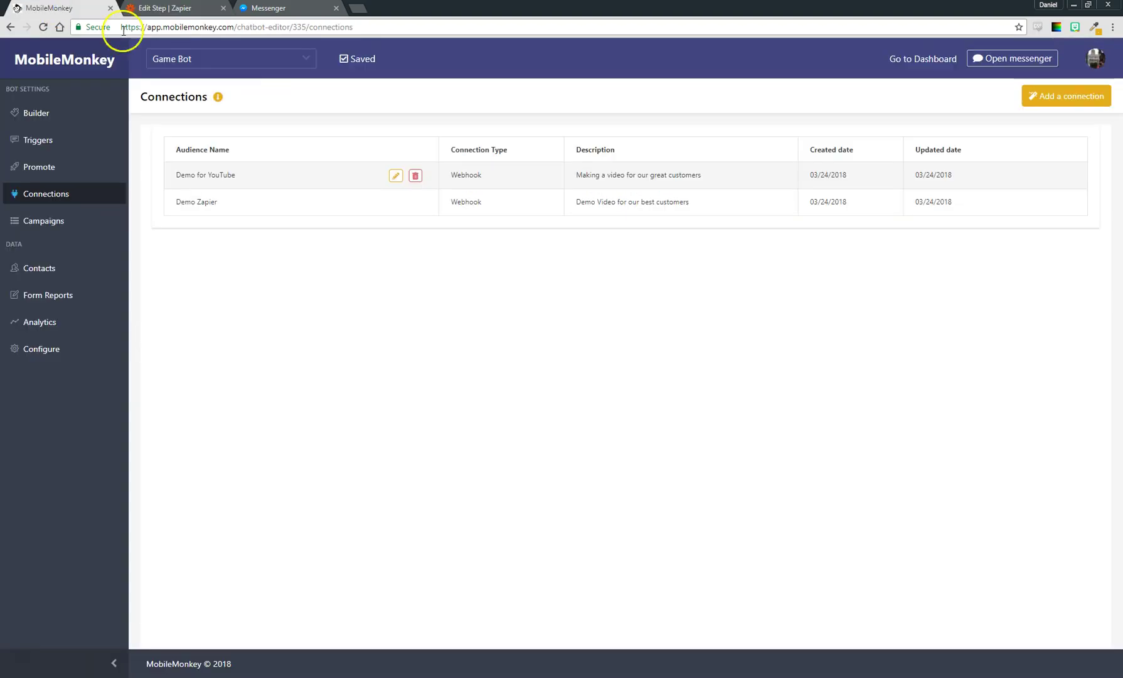
left_click(397, 175)
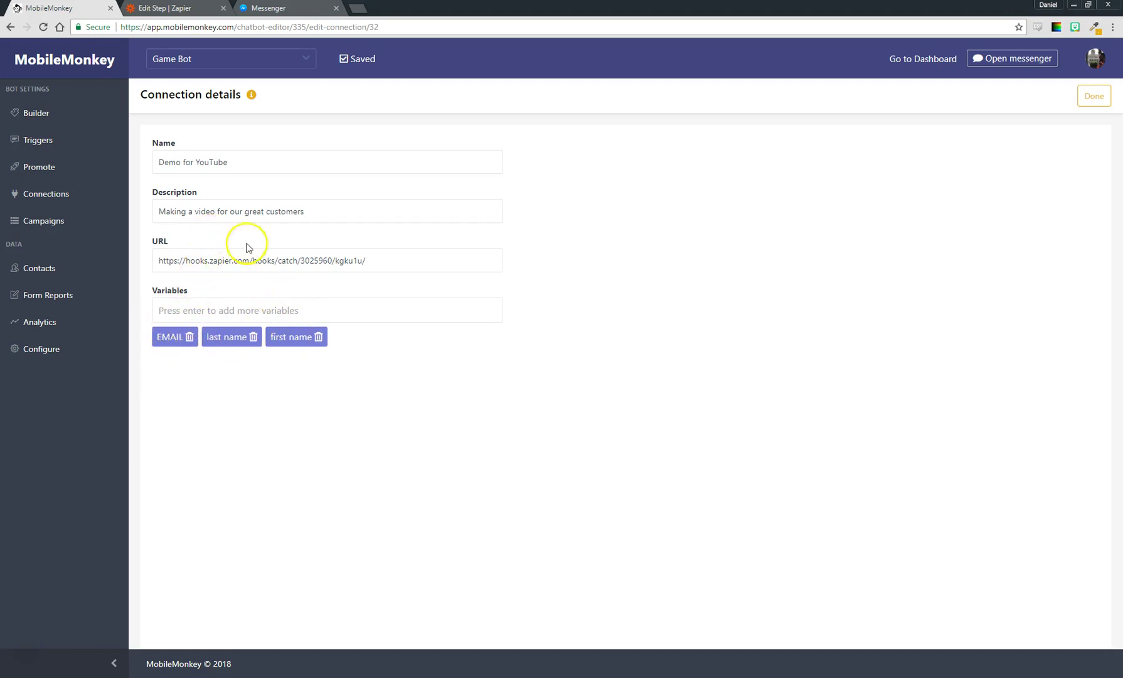
left_click(283, 12)
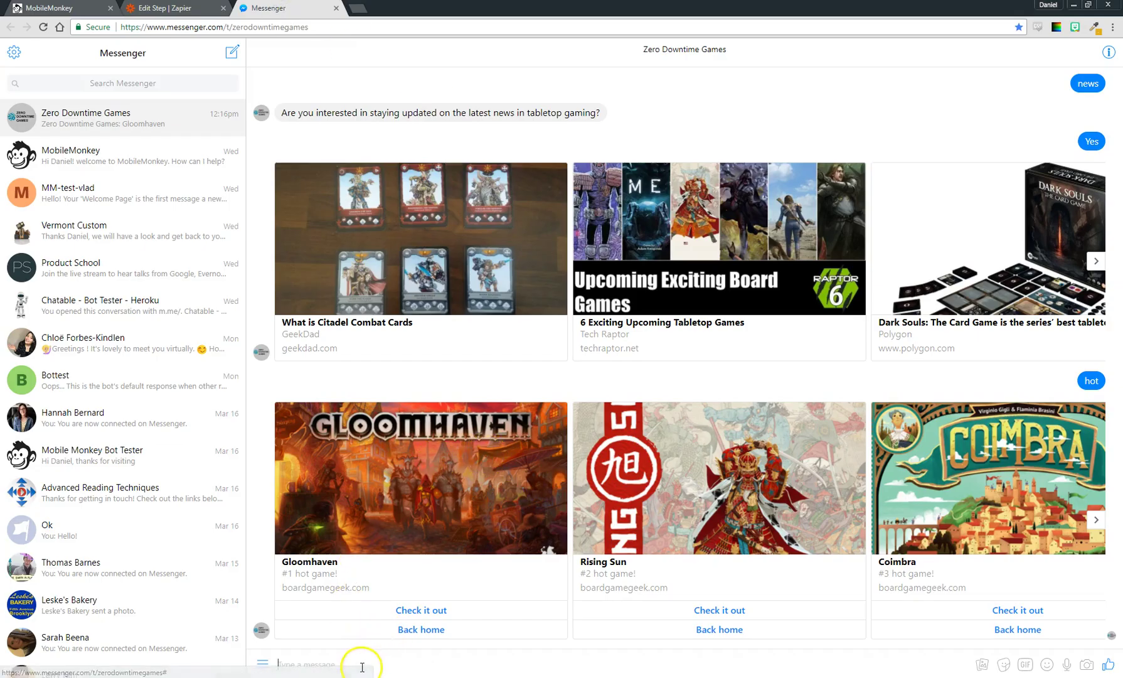
left_click(386, 661)
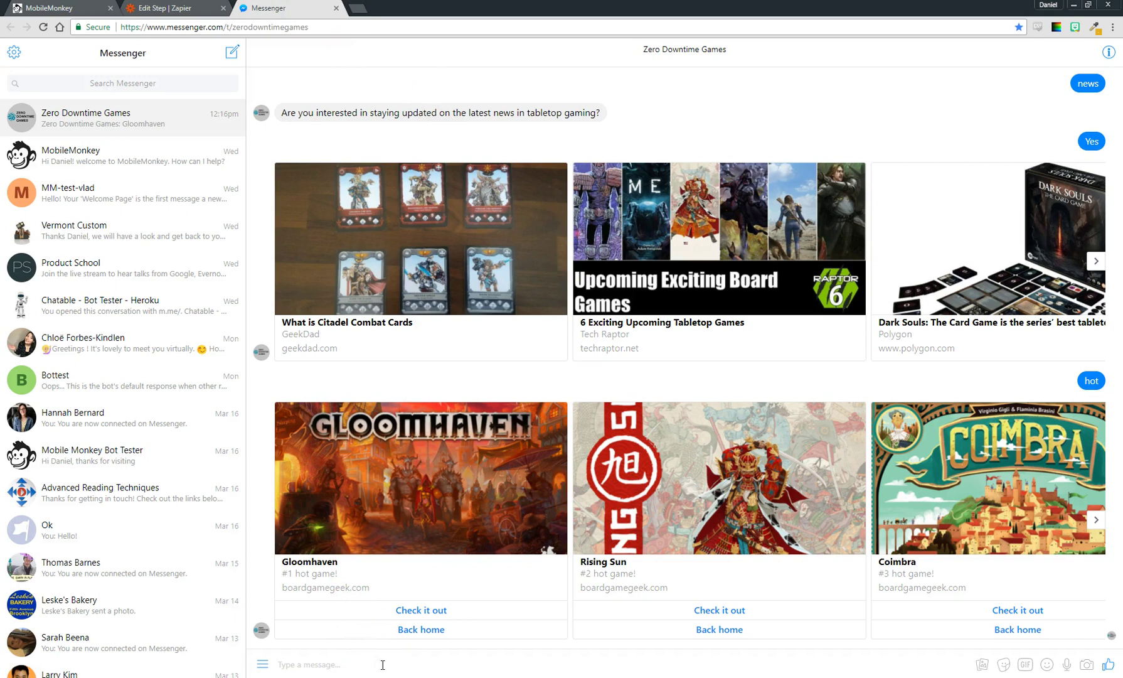
Inspect the Email Signup page under First level pages, which saves answers to {{EMAIL}}.
left_click(94, 8)
left_click(40, 113)
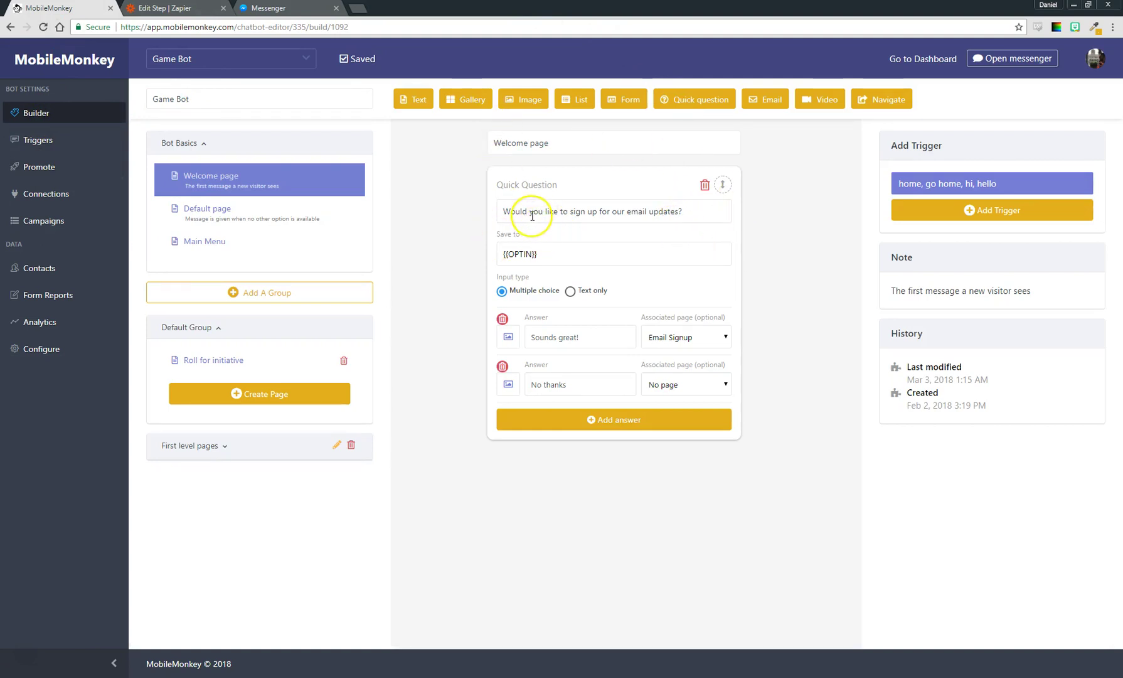
left_click(189, 446)
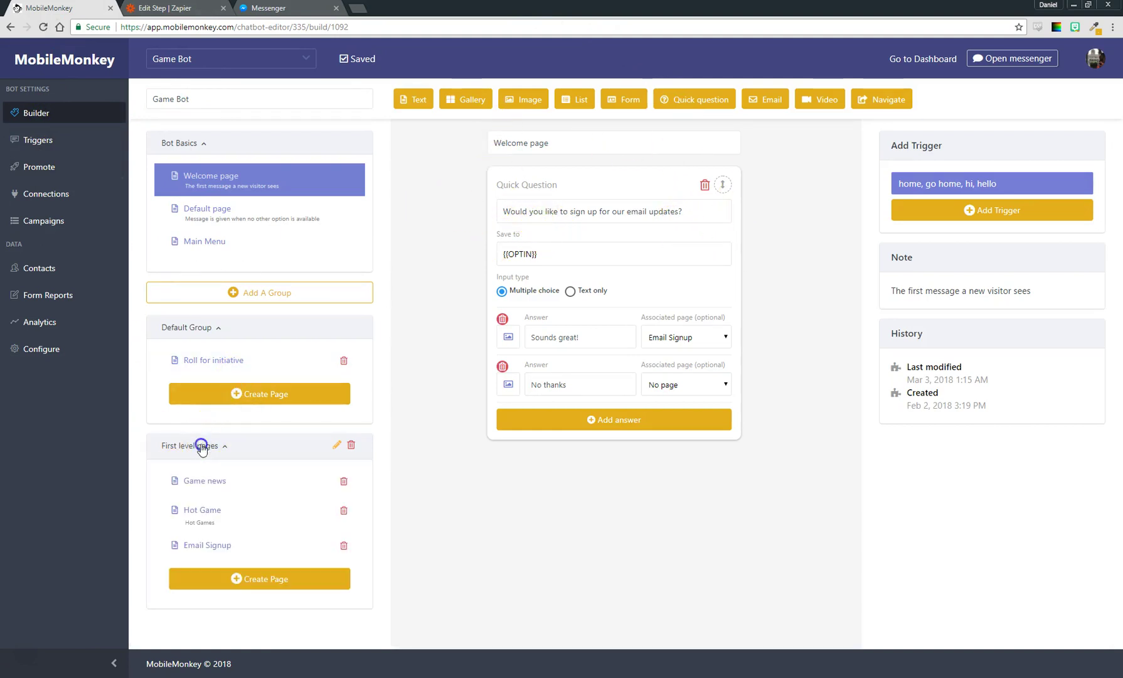
left_click(218, 545)
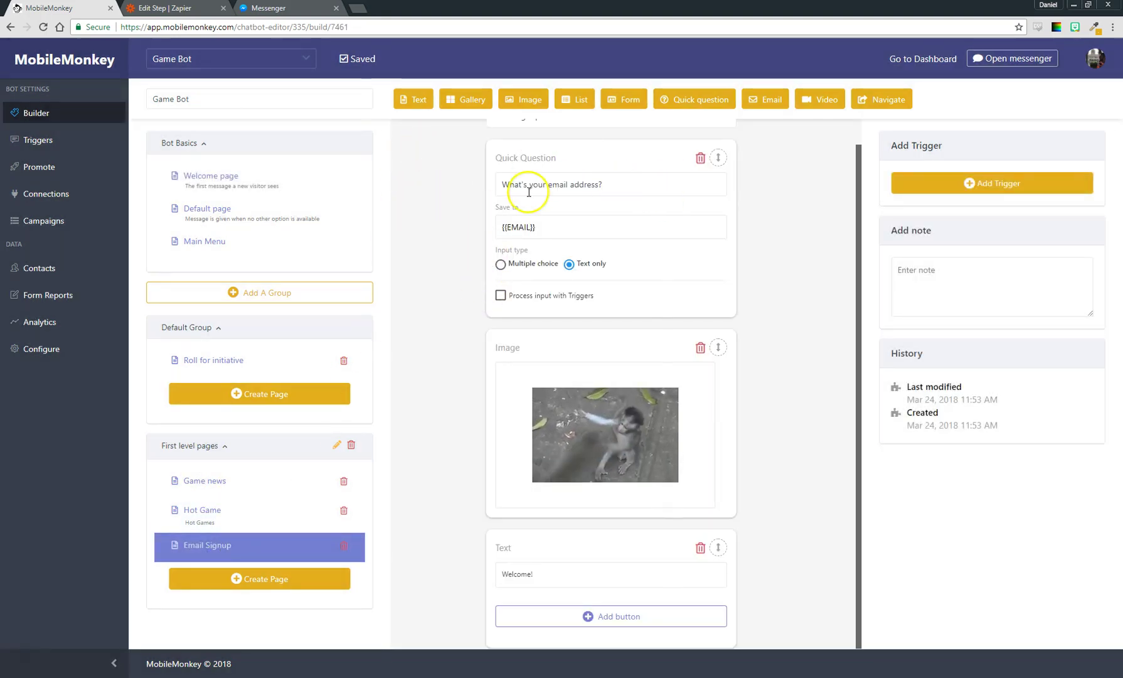
left_click(276, 7)
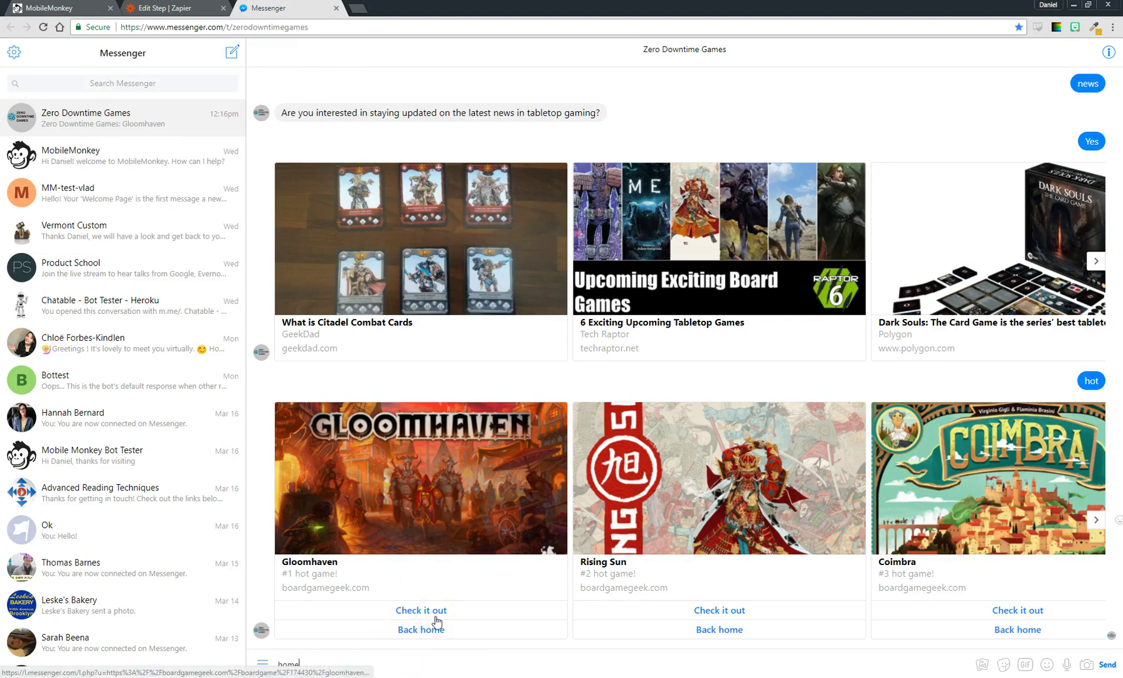
Send 'home' to the bot and submit an email address until it replies 'Welcome!'.
key("Return")
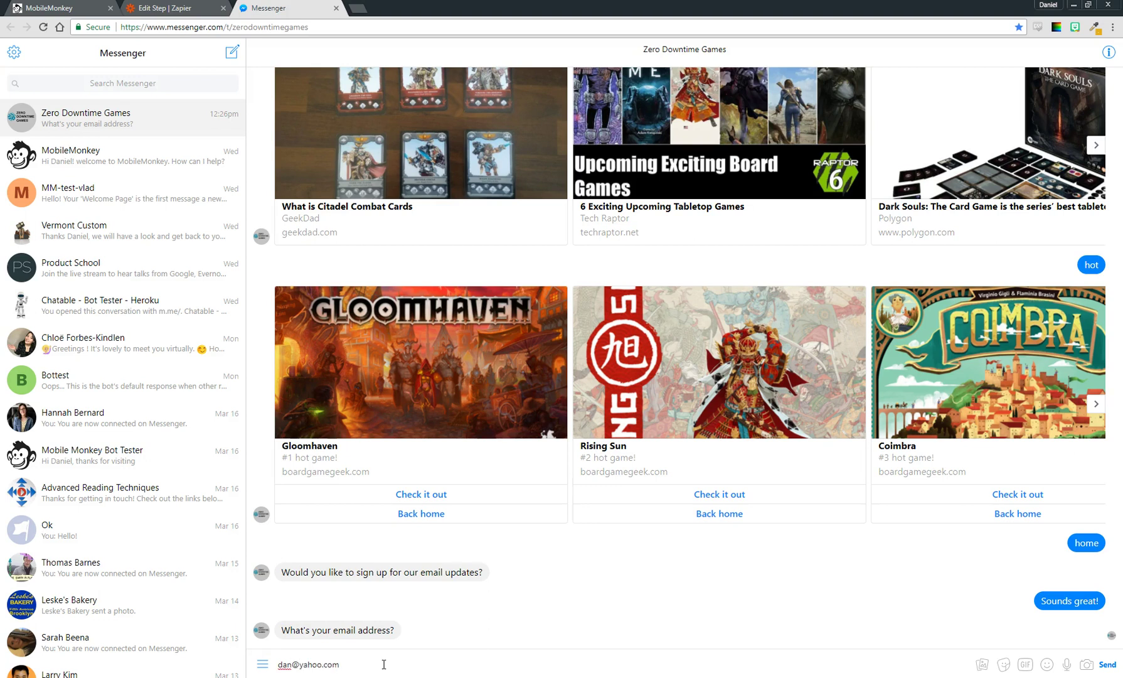
key("Return")
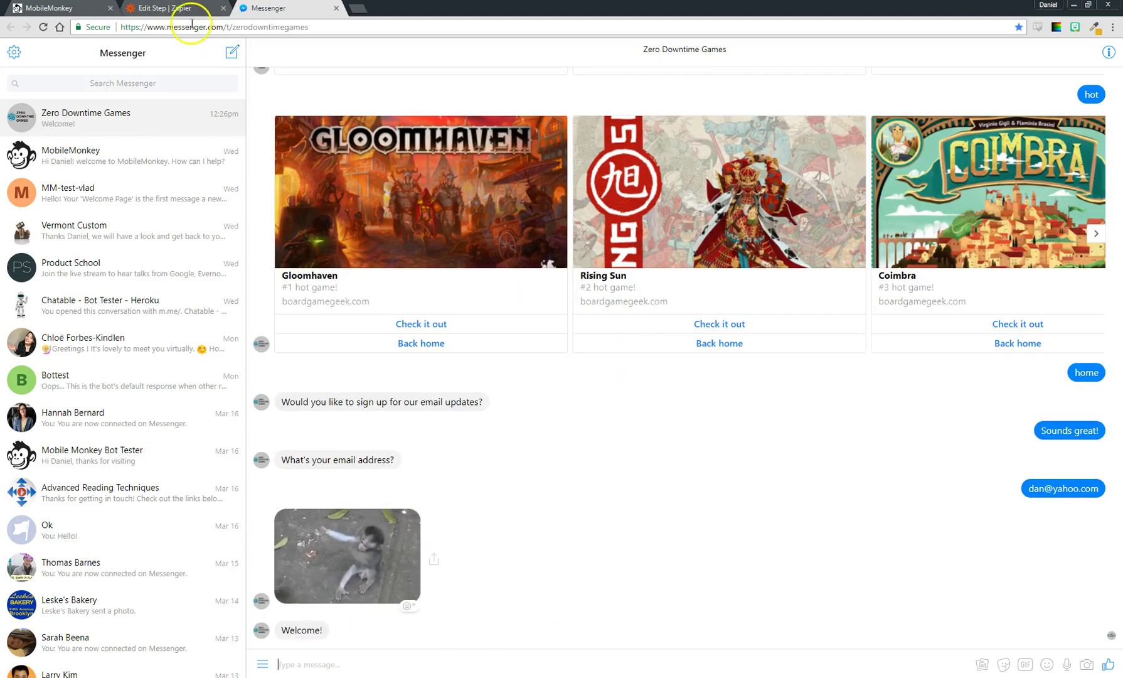
Verify the hook sample carries first name, last name and EMAIL, then continue to the action step.
left_click(174, 10)
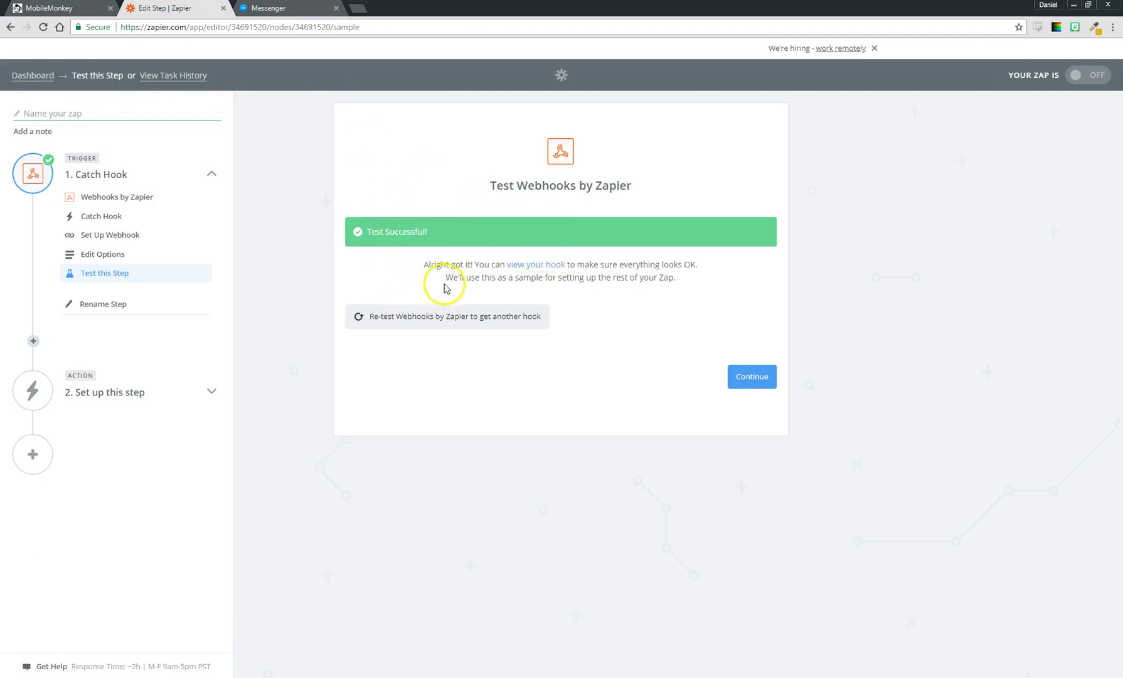
left_click(539, 266)
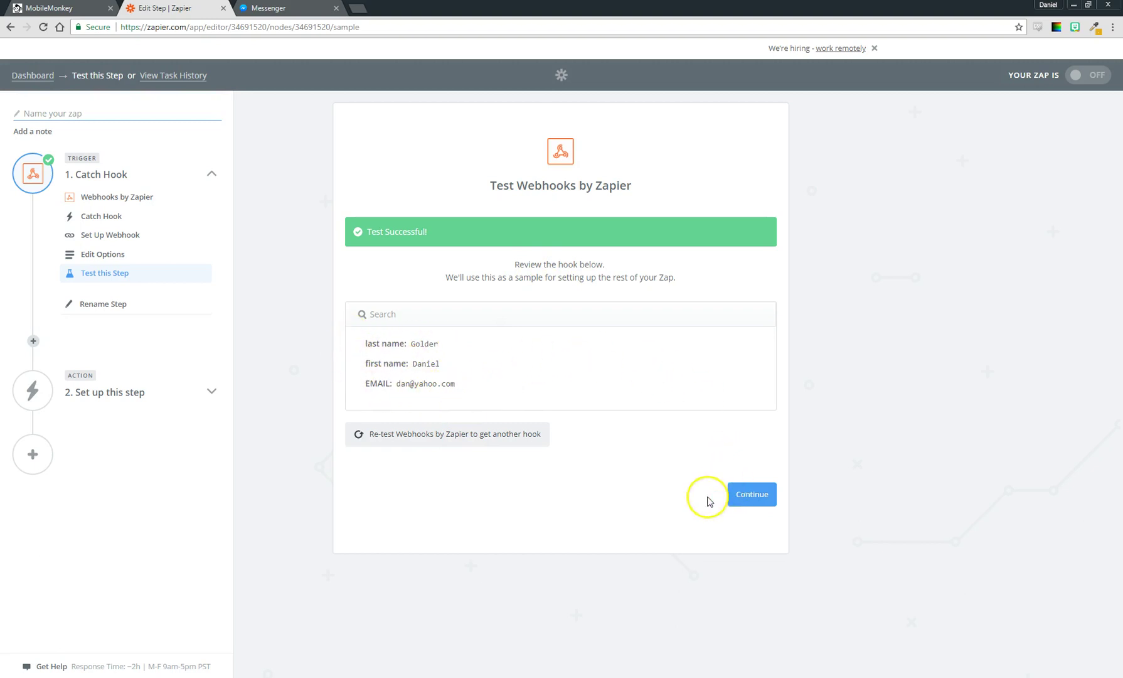
left_click(749, 496)
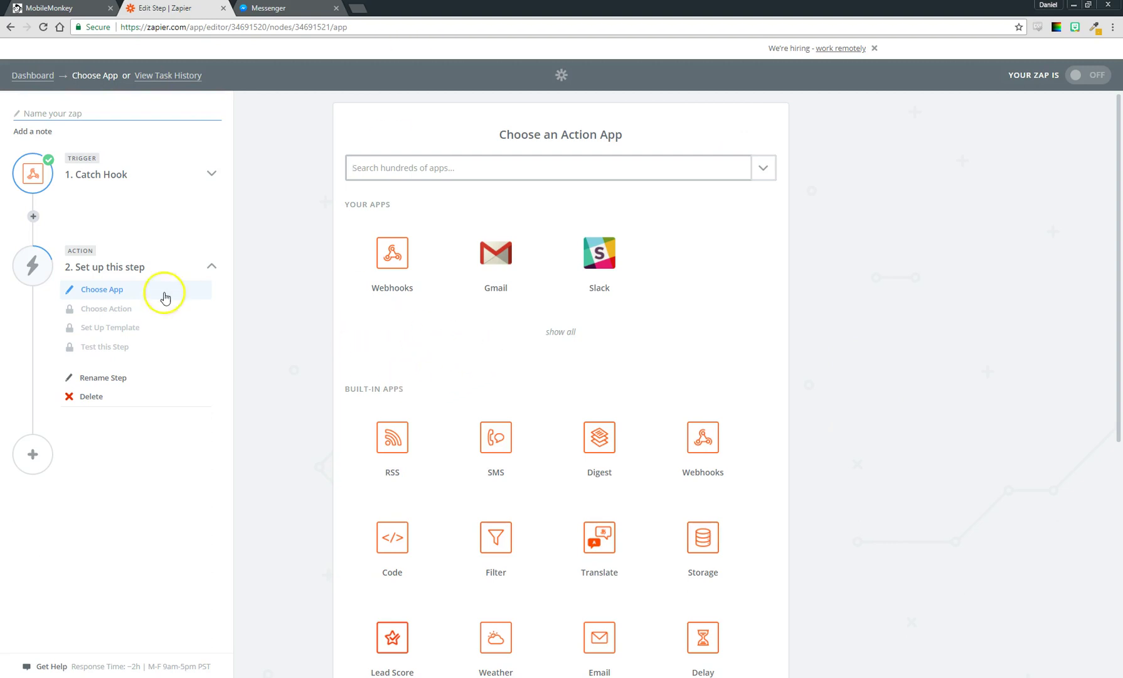
Choose Slack's Send Channel Message action with the connected Slack account to reach the template form.
left_click(600, 253)
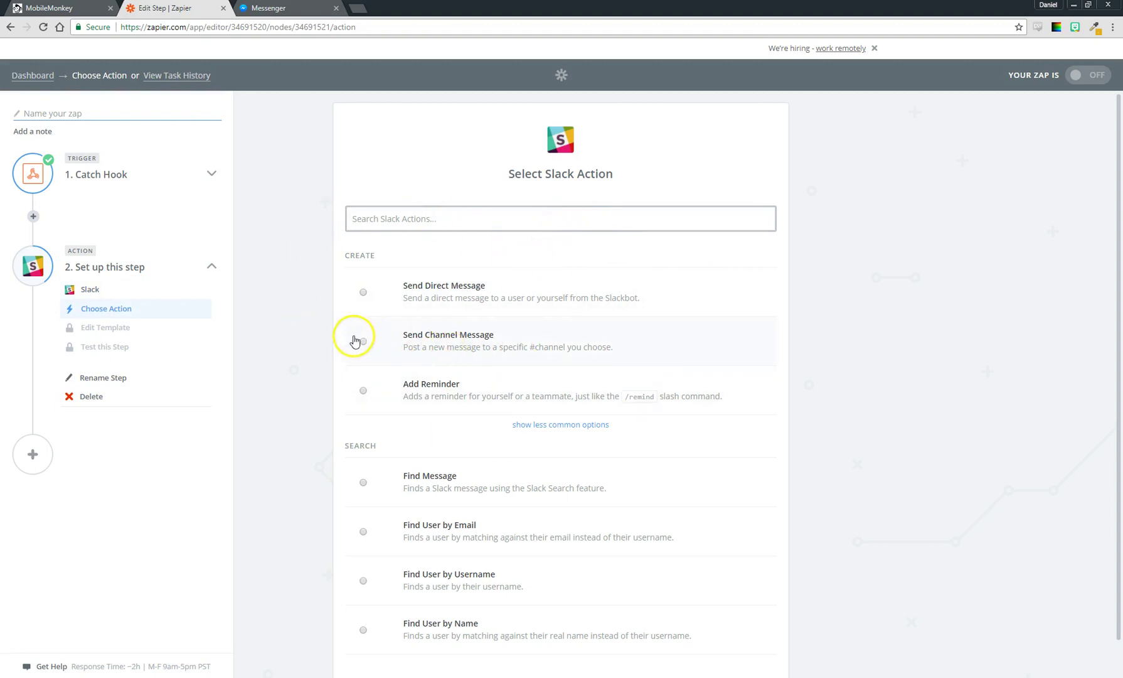
scroll(574, 369, "down", 1)
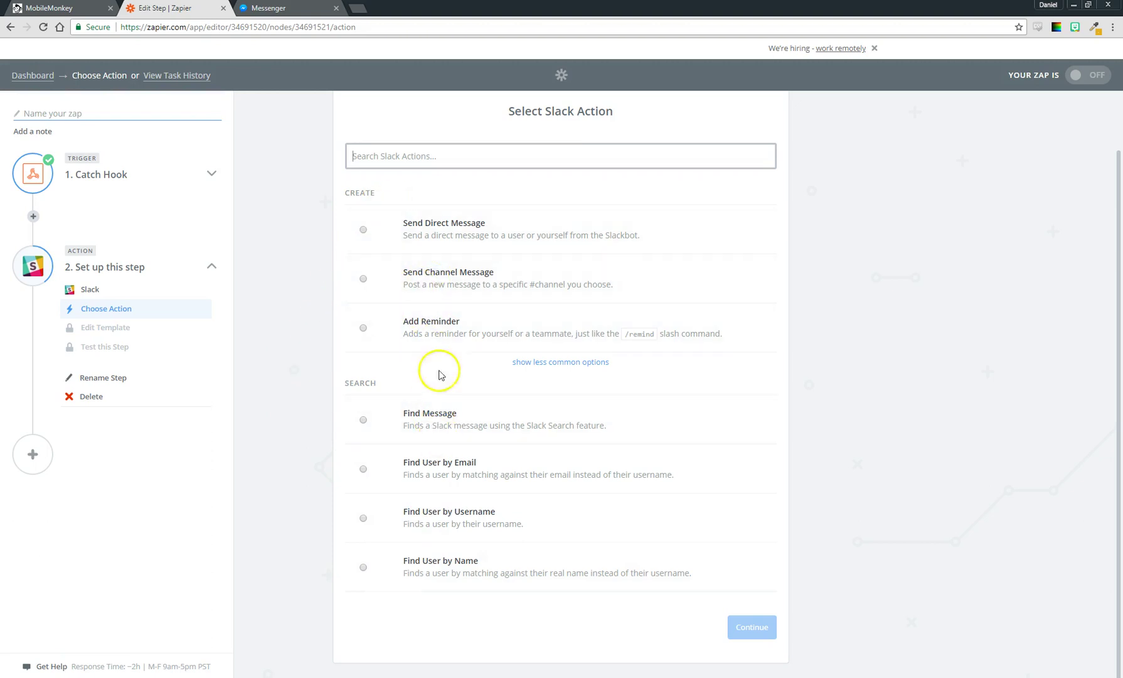
scroll(319, 370, "up", 1)
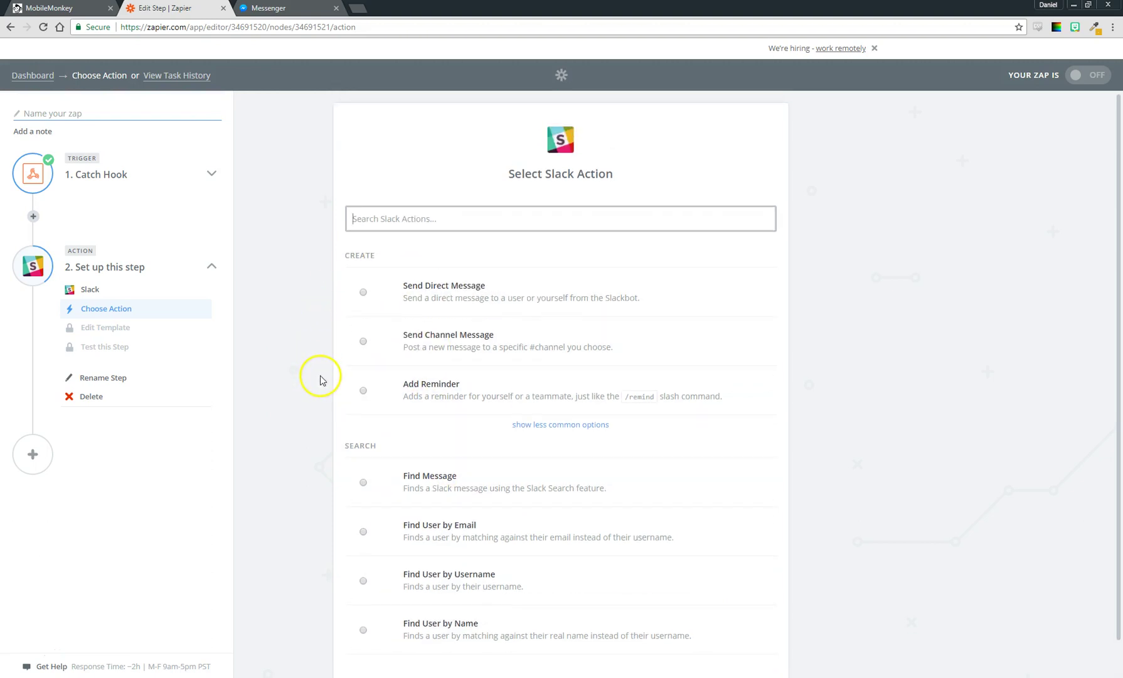
left_click(433, 337)
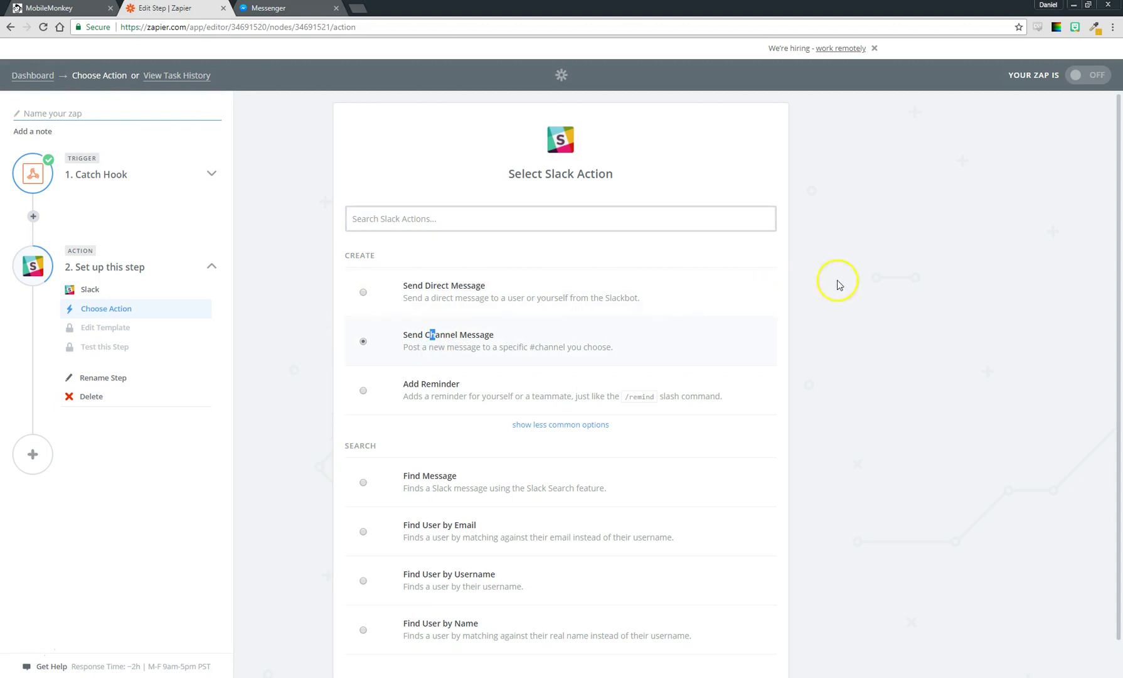
scroll(810, 496, "down", 1)
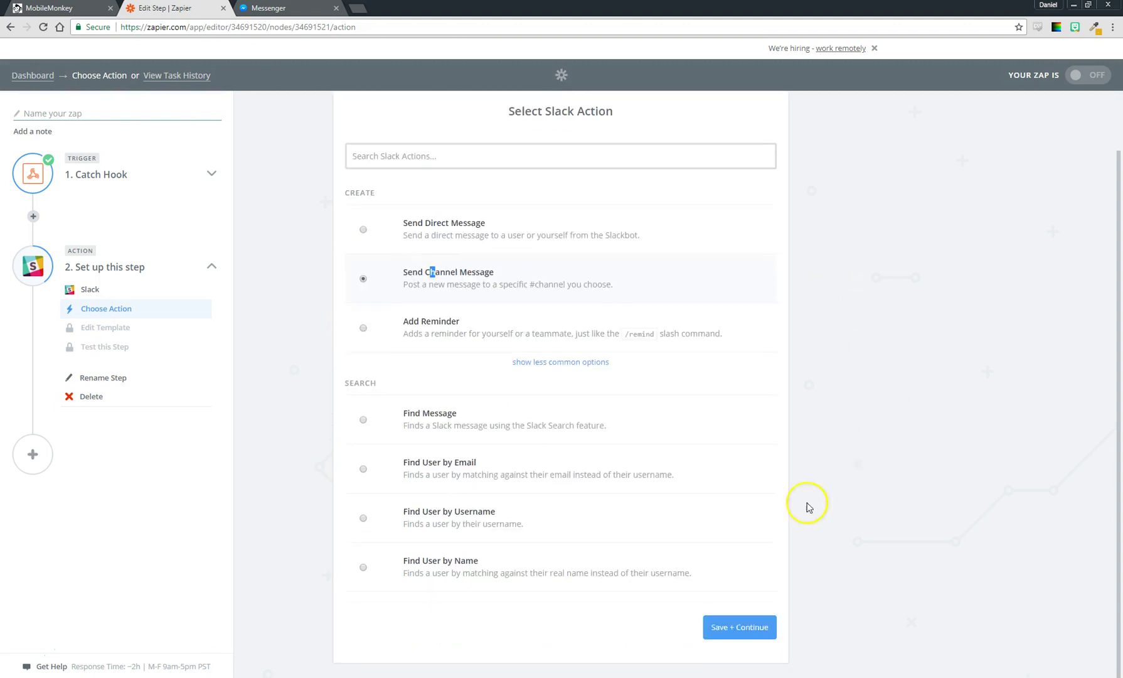
left_click(756, 622)
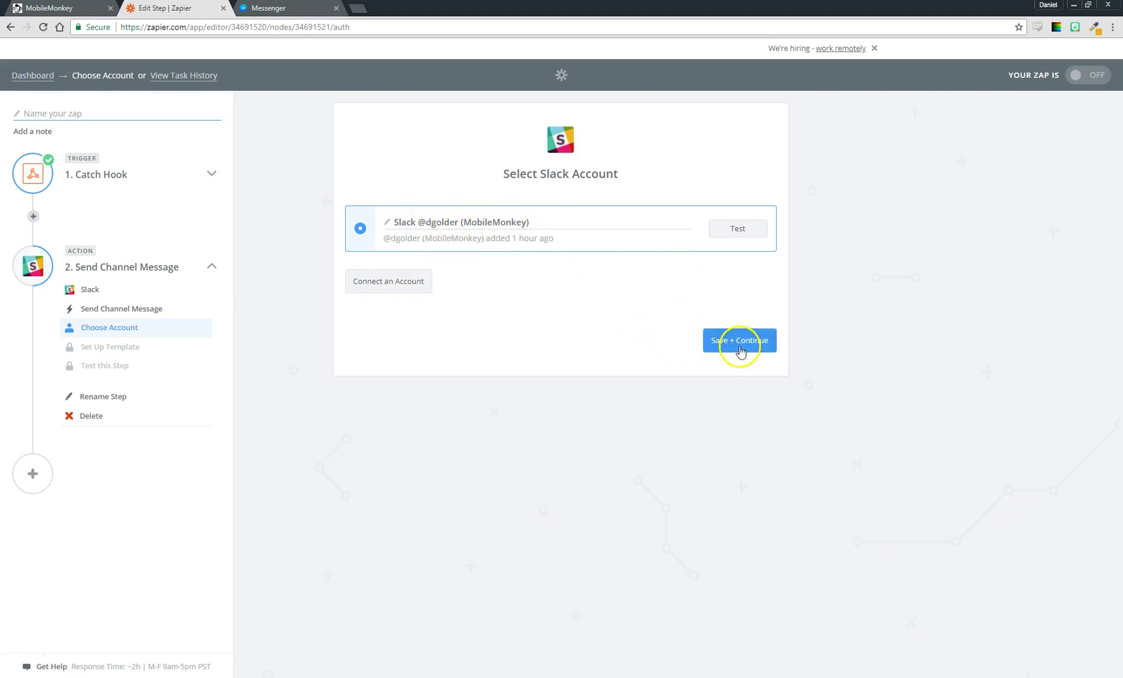
left_click(798, 357)
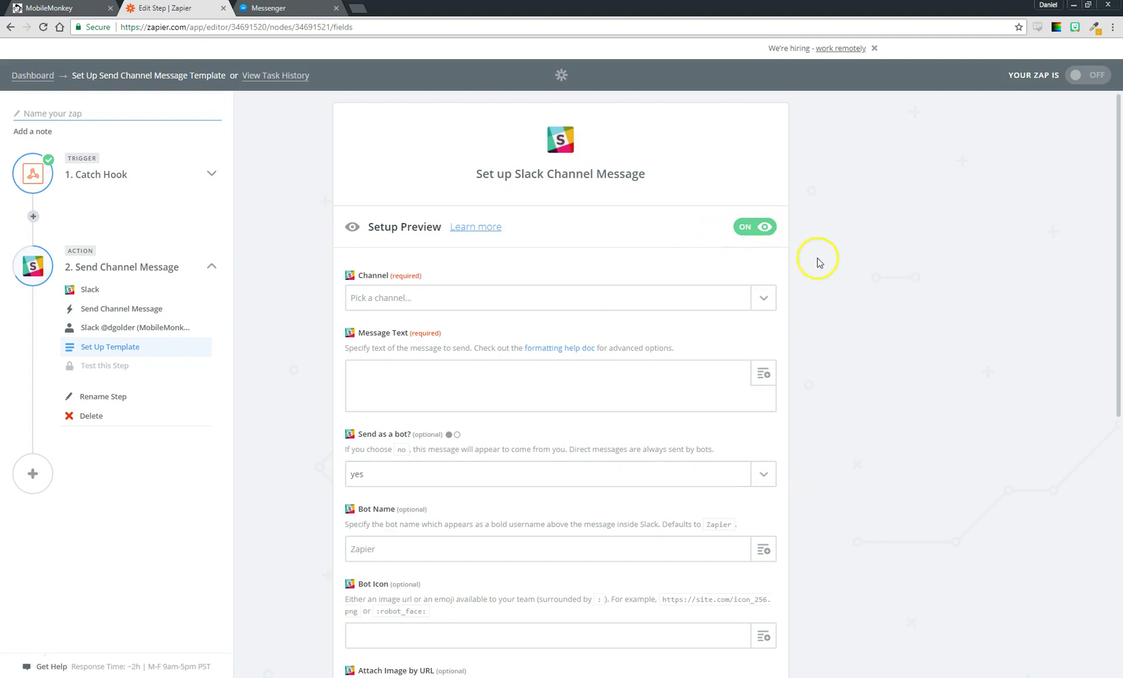
Set the Slack message's Channel to demo-zapier.
scroll(763, 240, "down", 1)
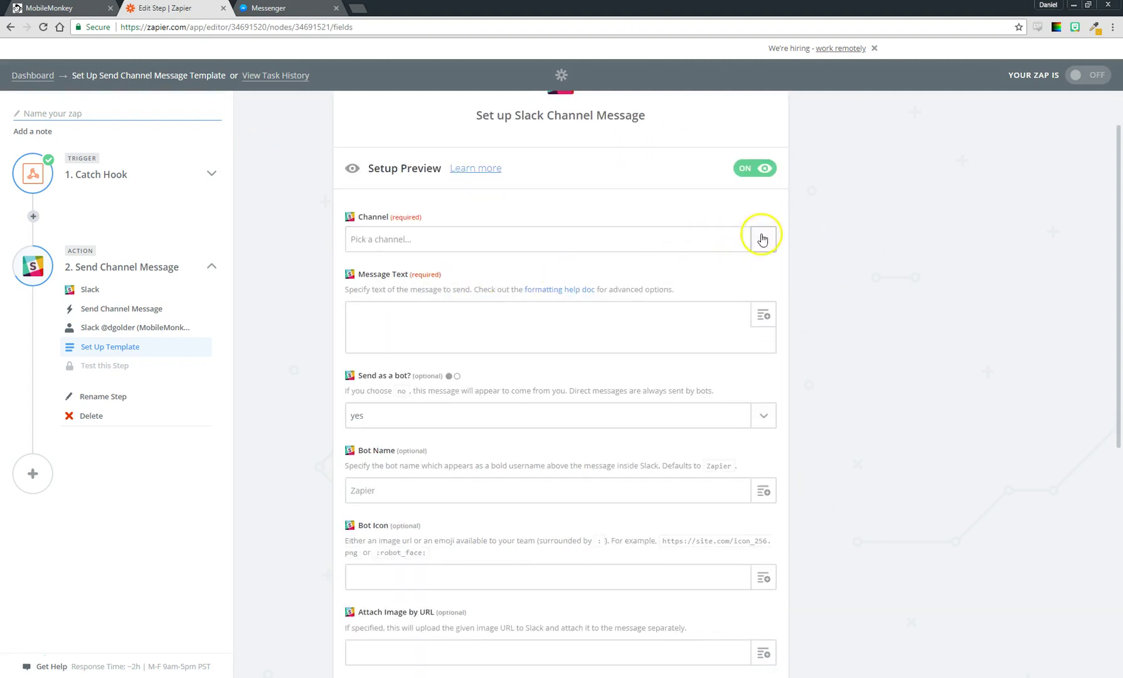
left_click(762, 241)
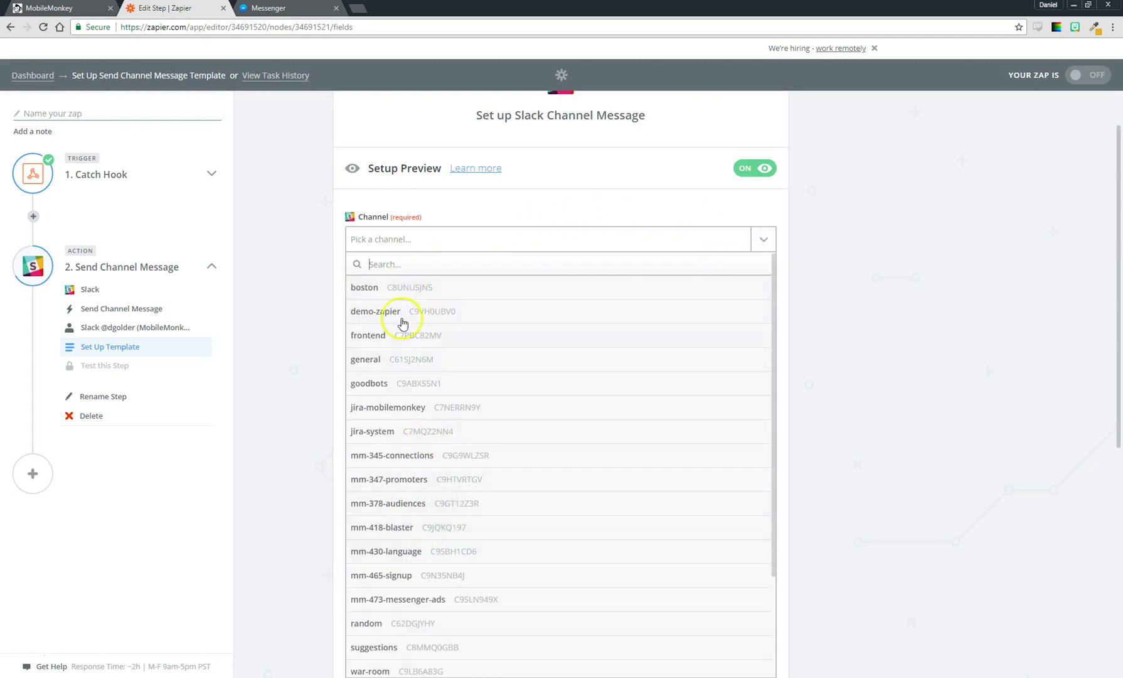
left_click(384, 312)
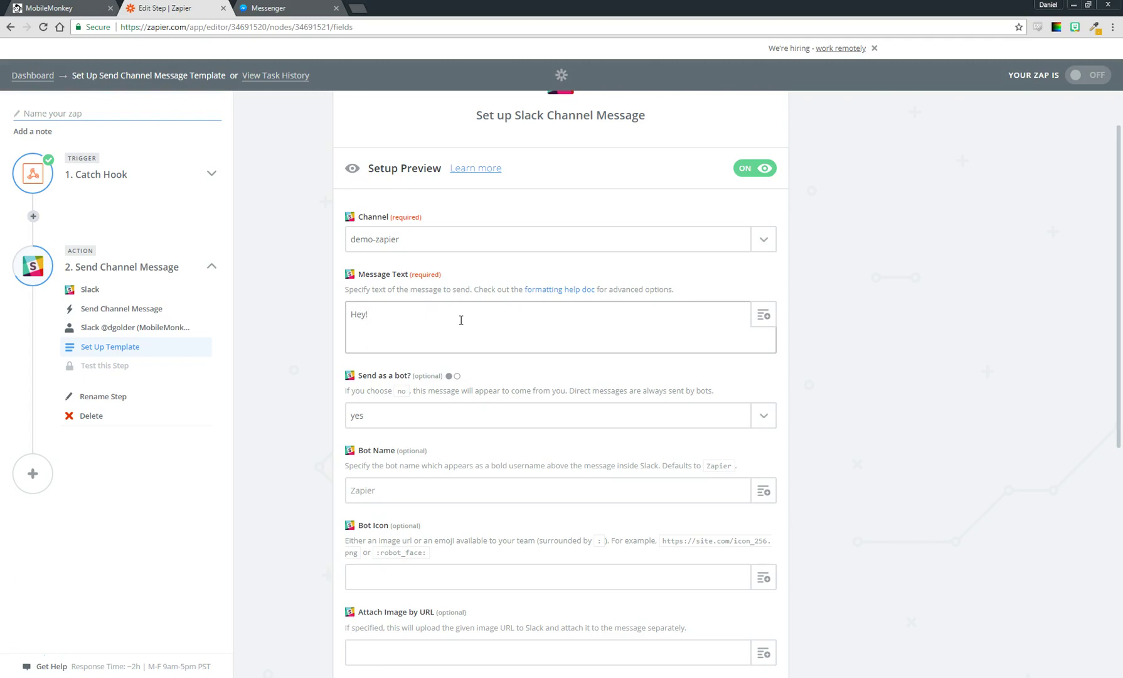
Compose the message text with the Catch Hook First Name, Last Name and Email fields inserted.
left_click(763, 315)
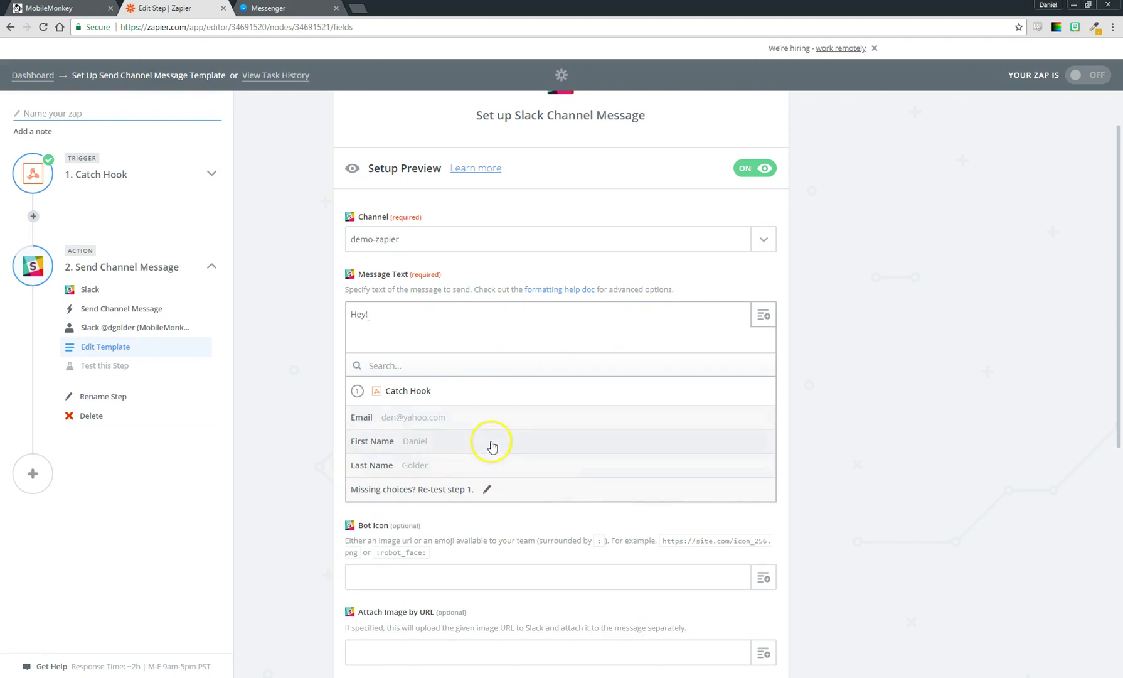
left_click(436, 453)
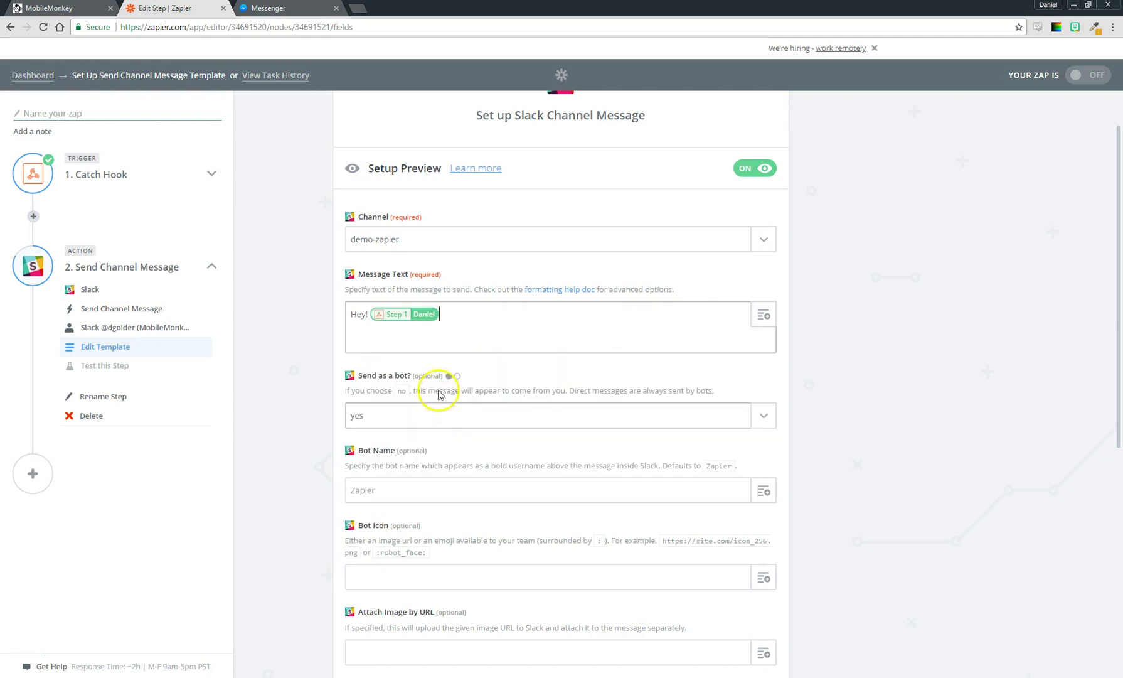
left_click(764, 315)
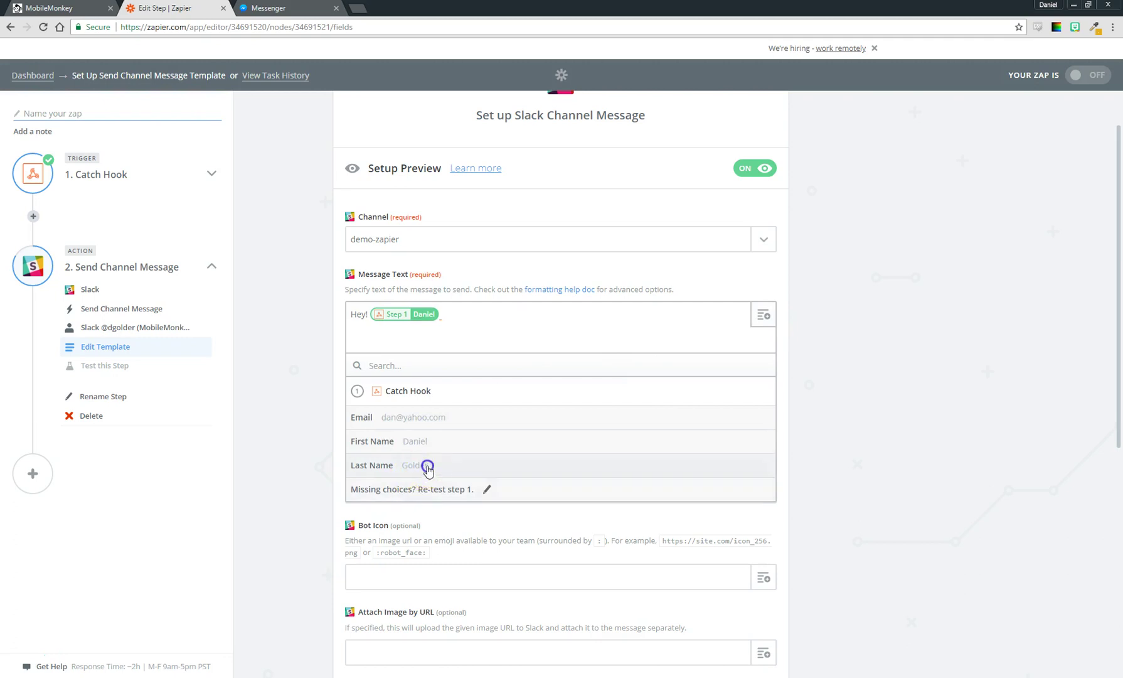
left_click(416, 464)
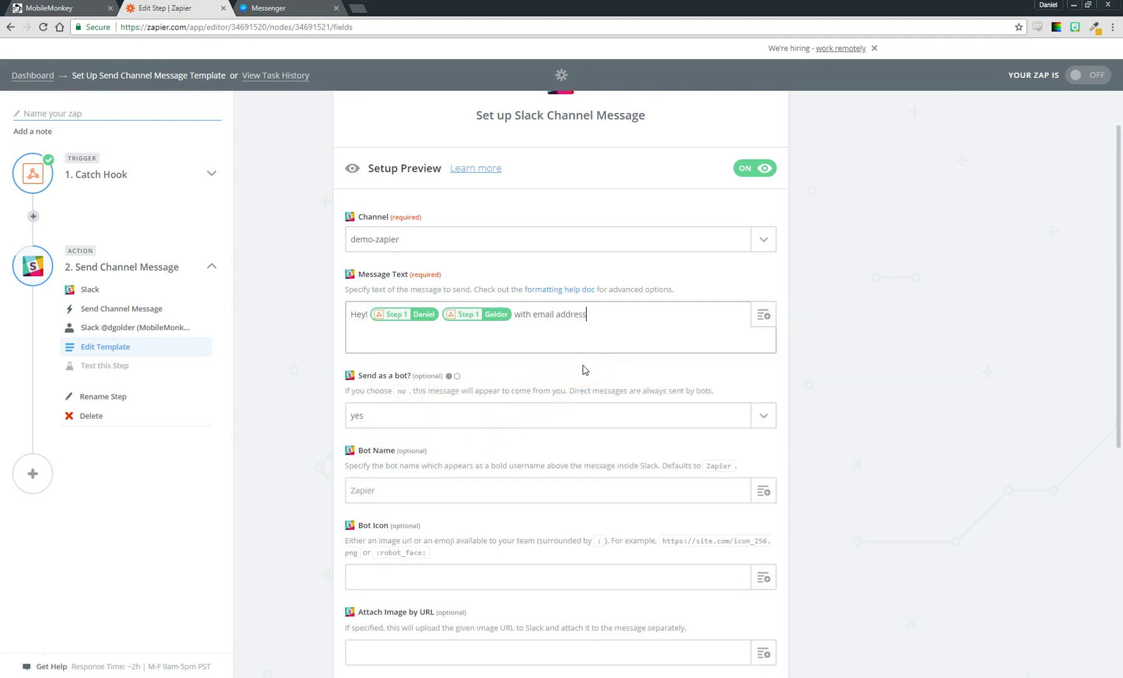
left_click(756, 321)
left_click(432, 421)
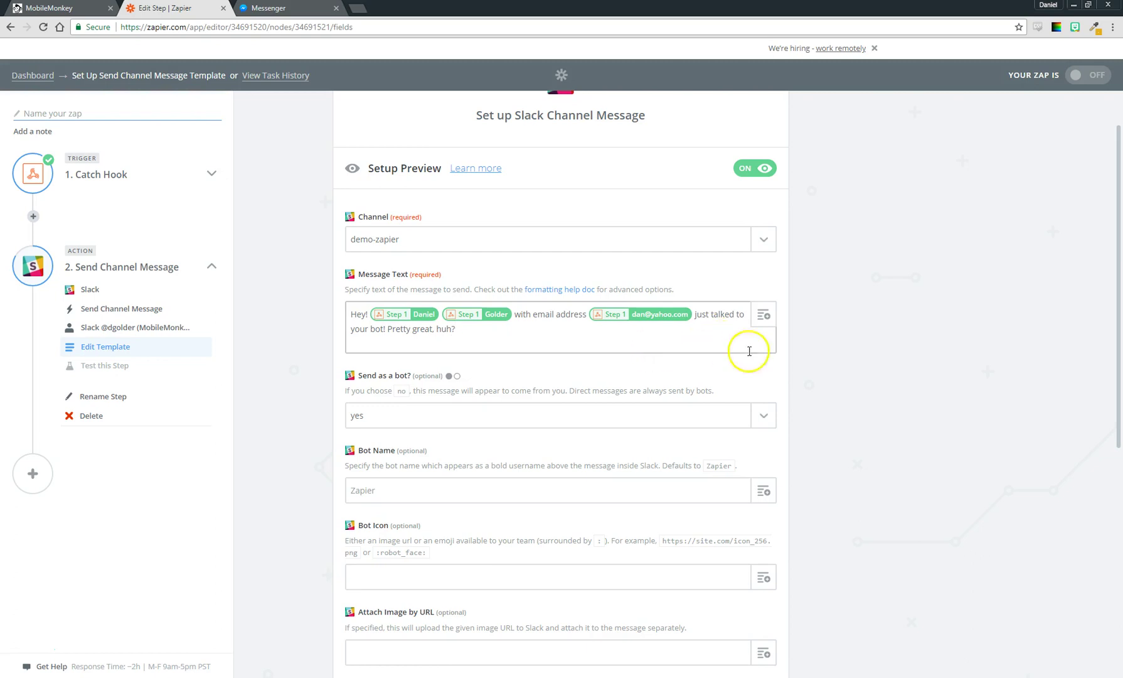
scroll(800, 401, "down", 4)
scroll(650, 289, "down", 3)
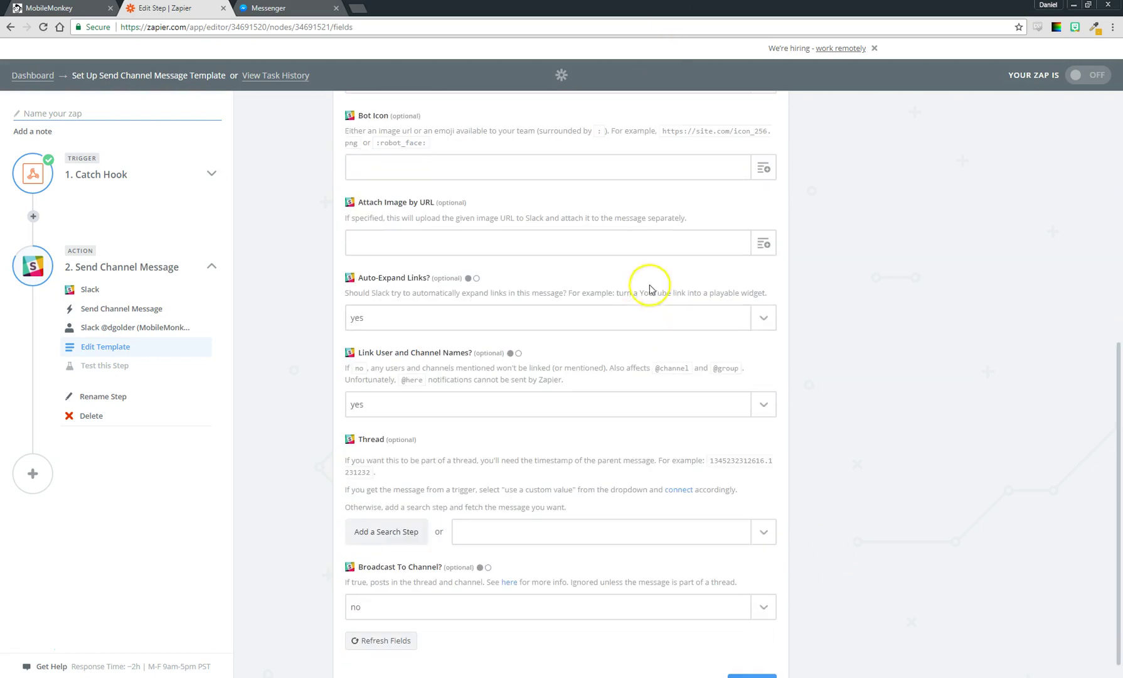
scroll(490, 321, "up", 6)
scroll(439, 332, "down", 6)
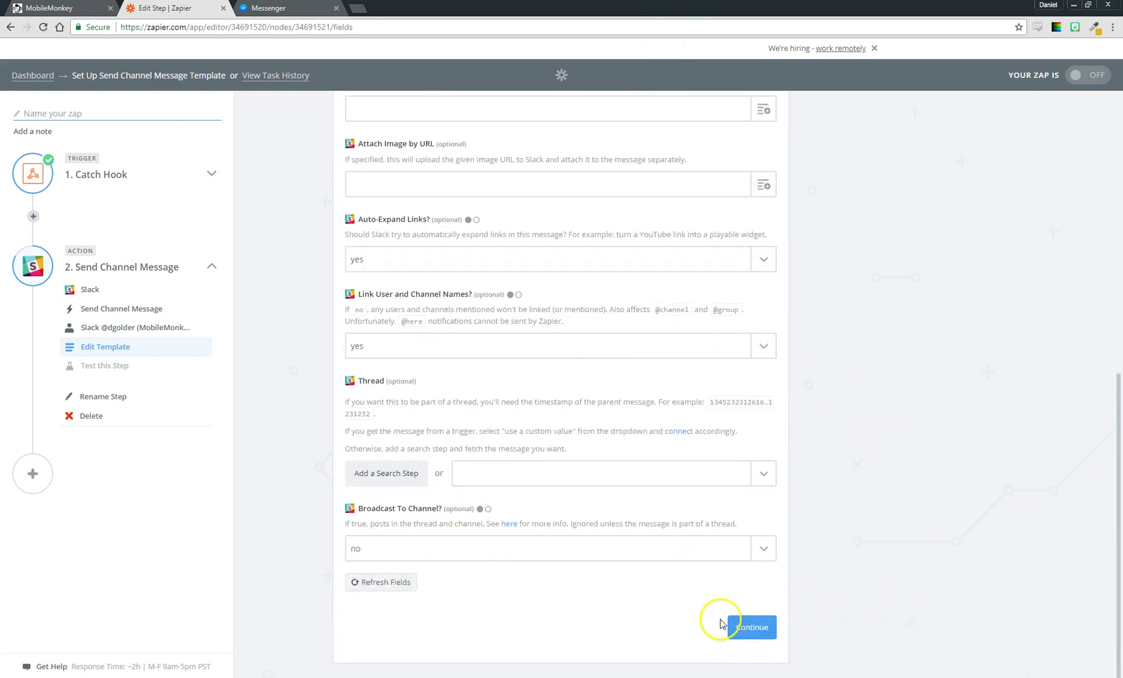
Send a test greeting to Slack and confirm it appears in the demo-zapier channel.
left_click(756, 629)
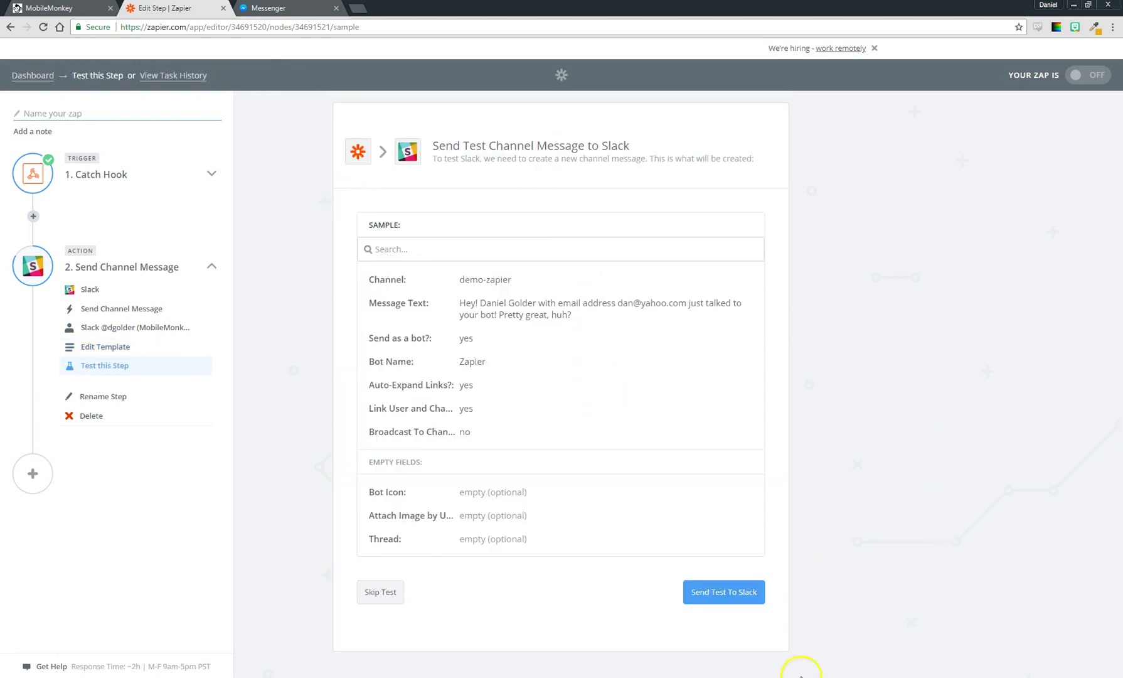
left_click(724, 593)
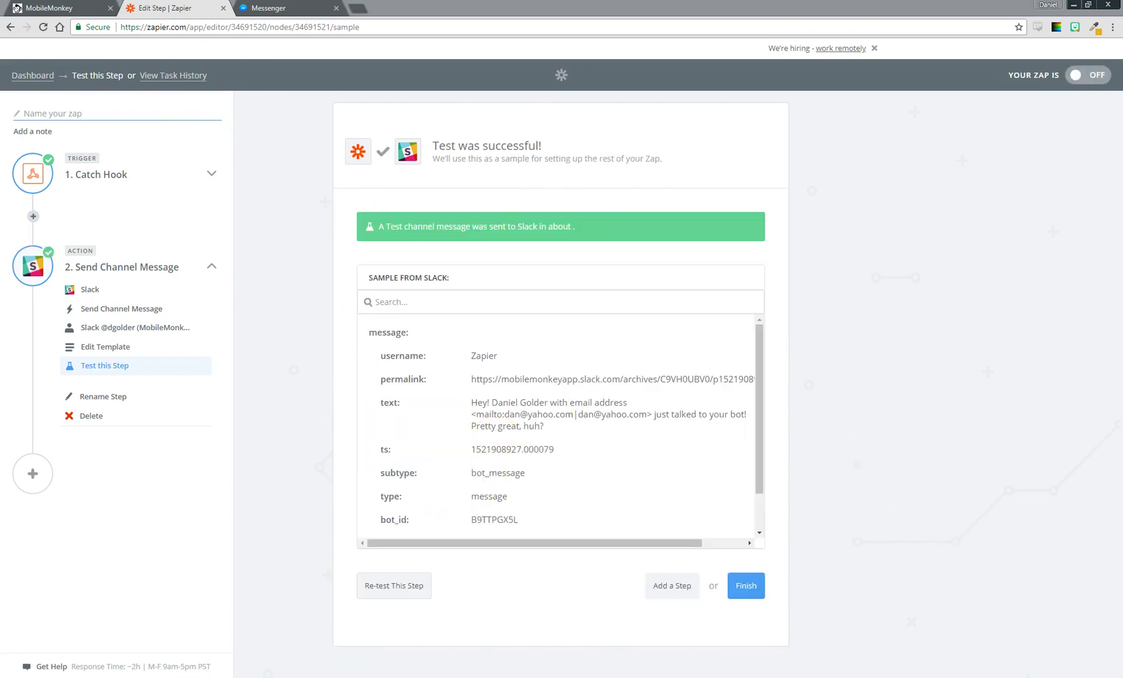
left_click(432, 677)
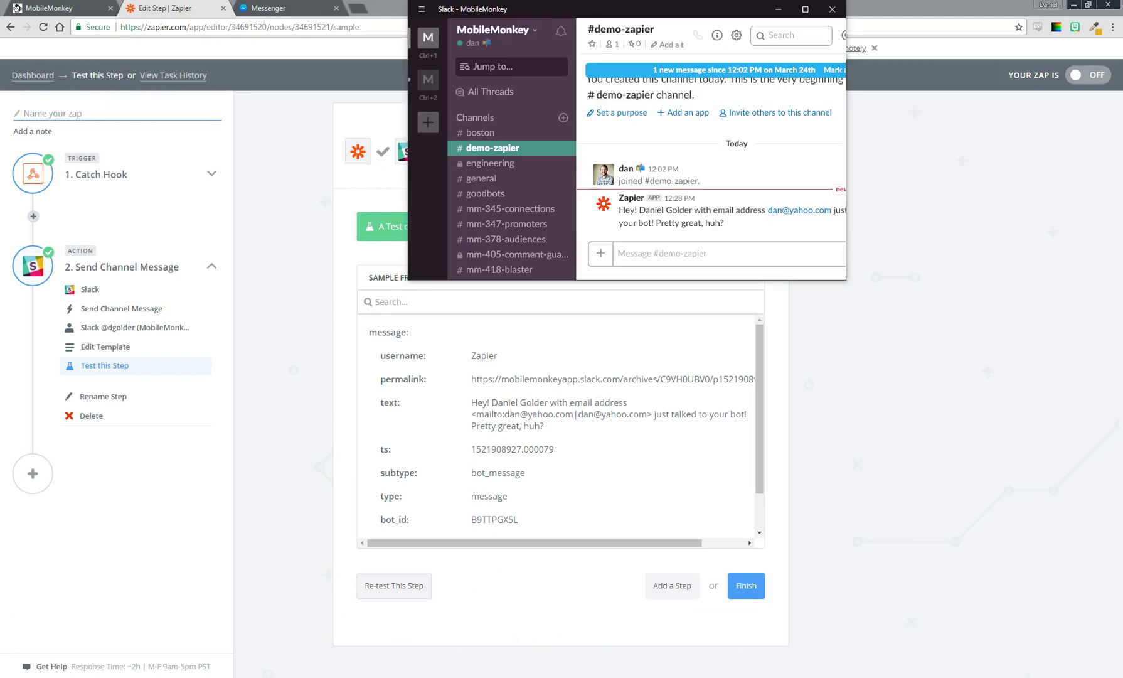
left_click(806, 11)
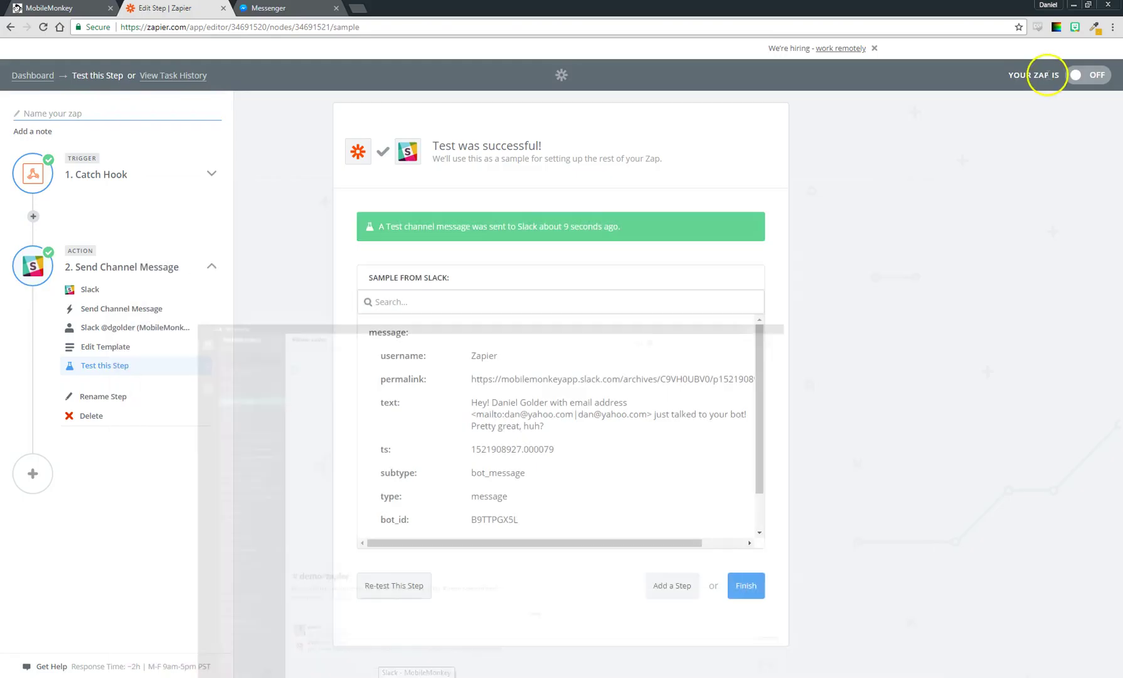
left_click(1056, 8)
Name the zap 'Testing!' and switch it on.
left_click(751, 592)
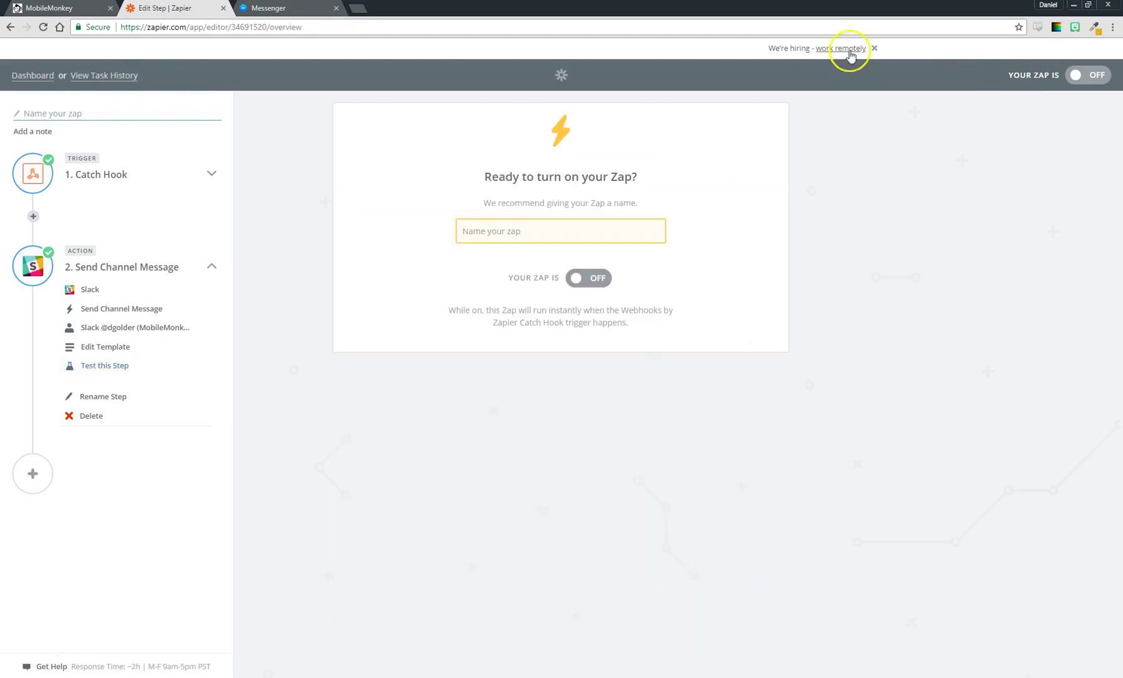
left_click(524, 232)
type("Te")
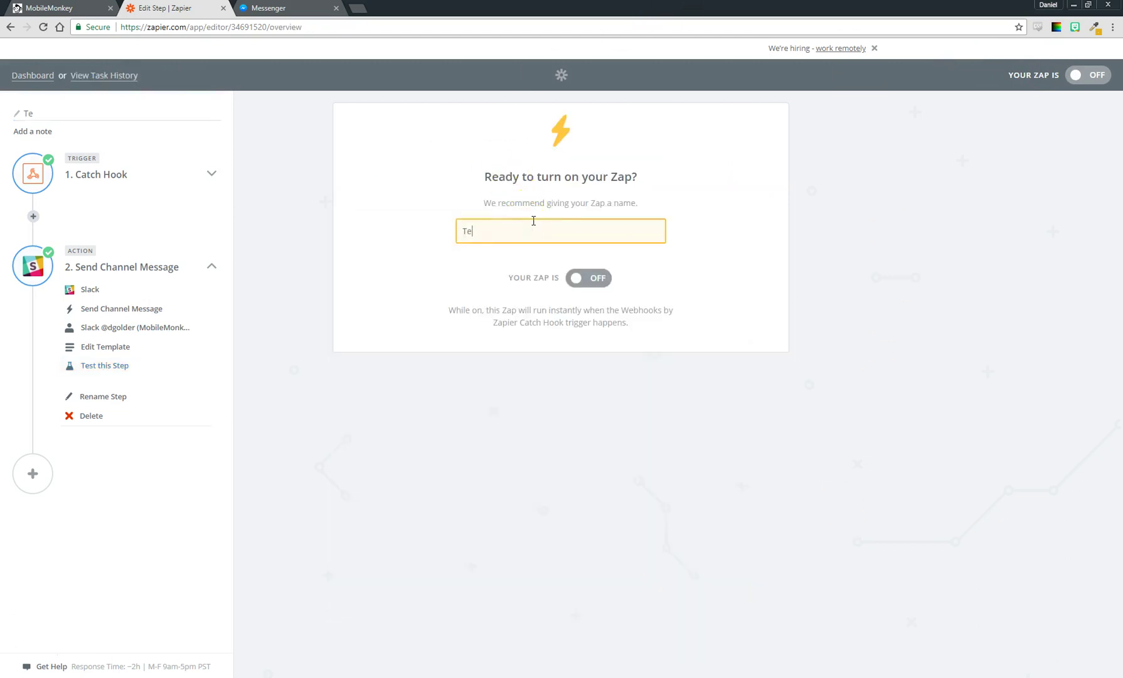
type("sting!")
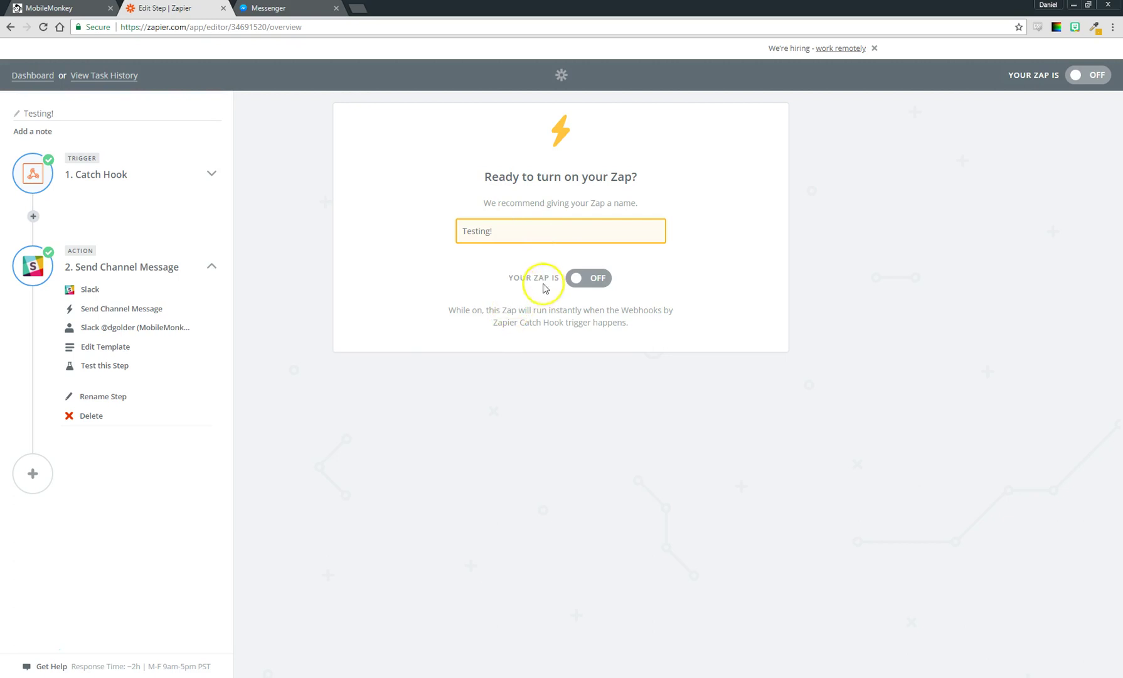
left_click(594, 290)
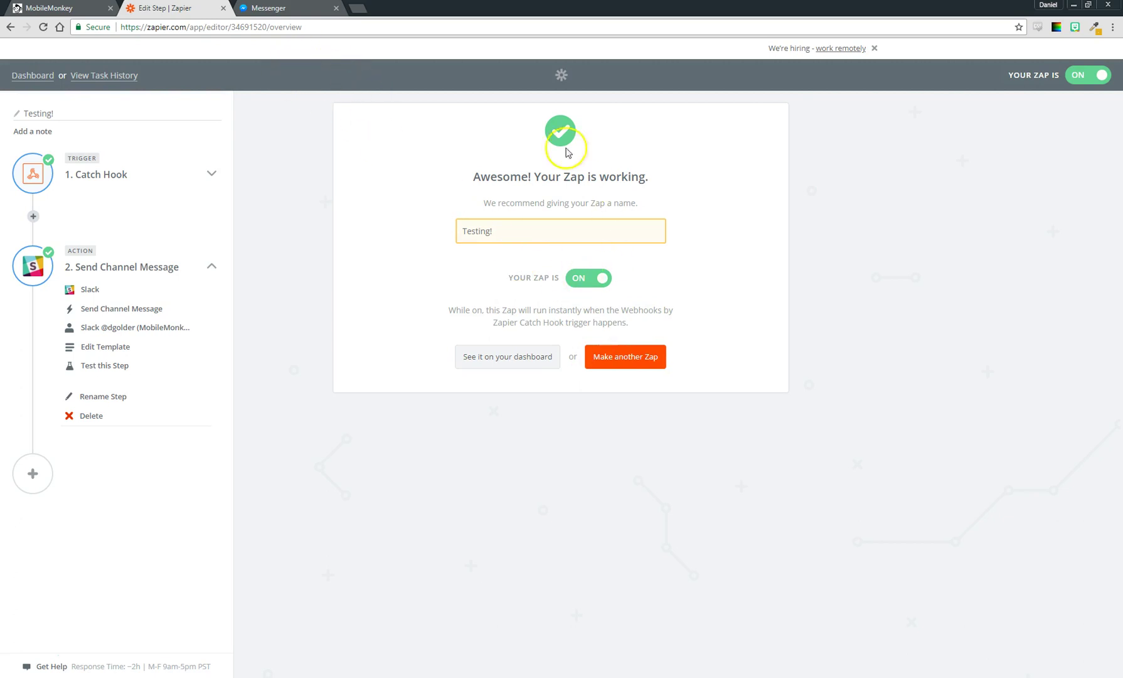
Send 'home' to the bot, accept the 'Sounds great!' sign-up, and submit a new email address.
left_click(276, 8)
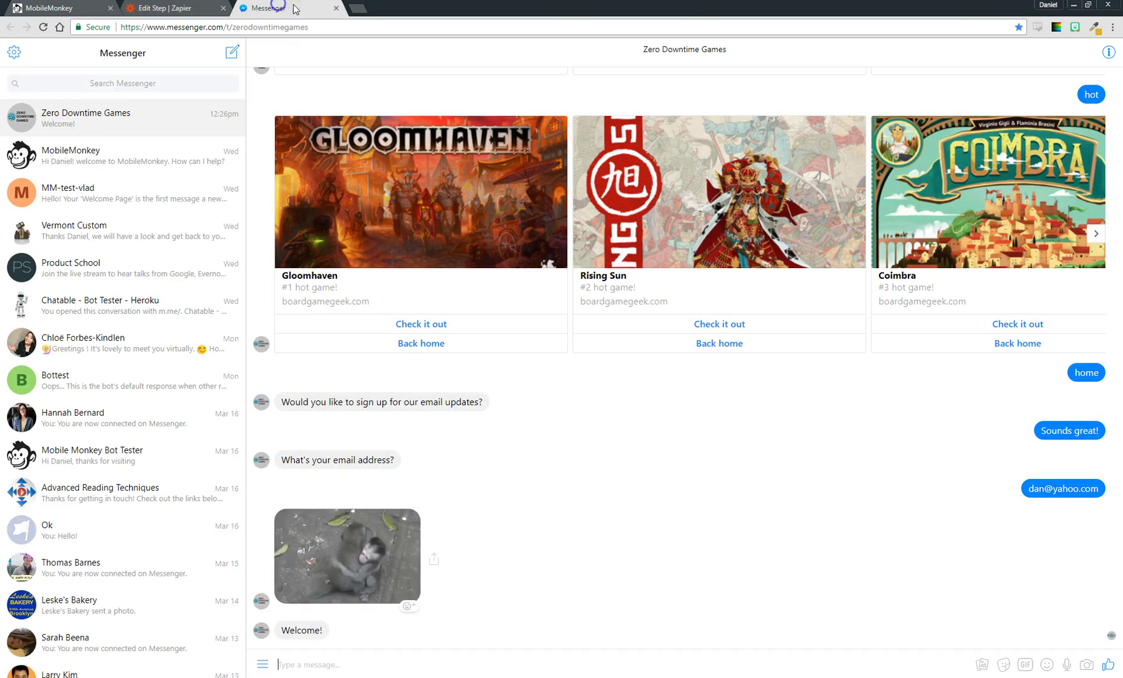
left_click(350, 662)
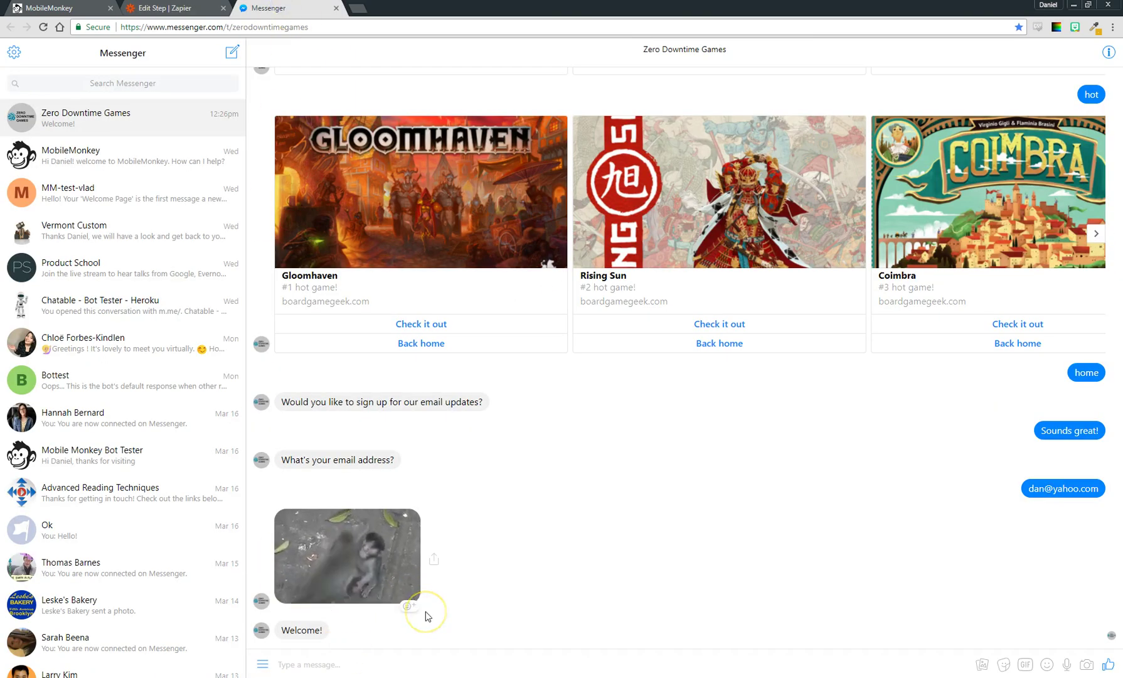
type("home")
key("Return")
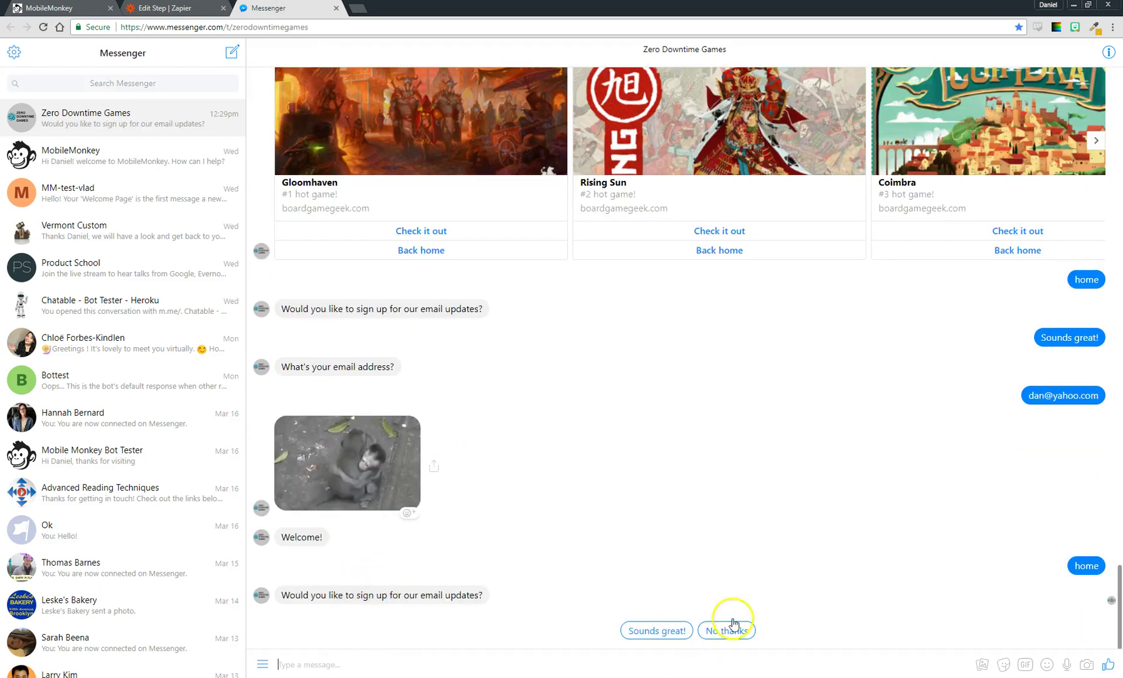
left_click(656, 630)
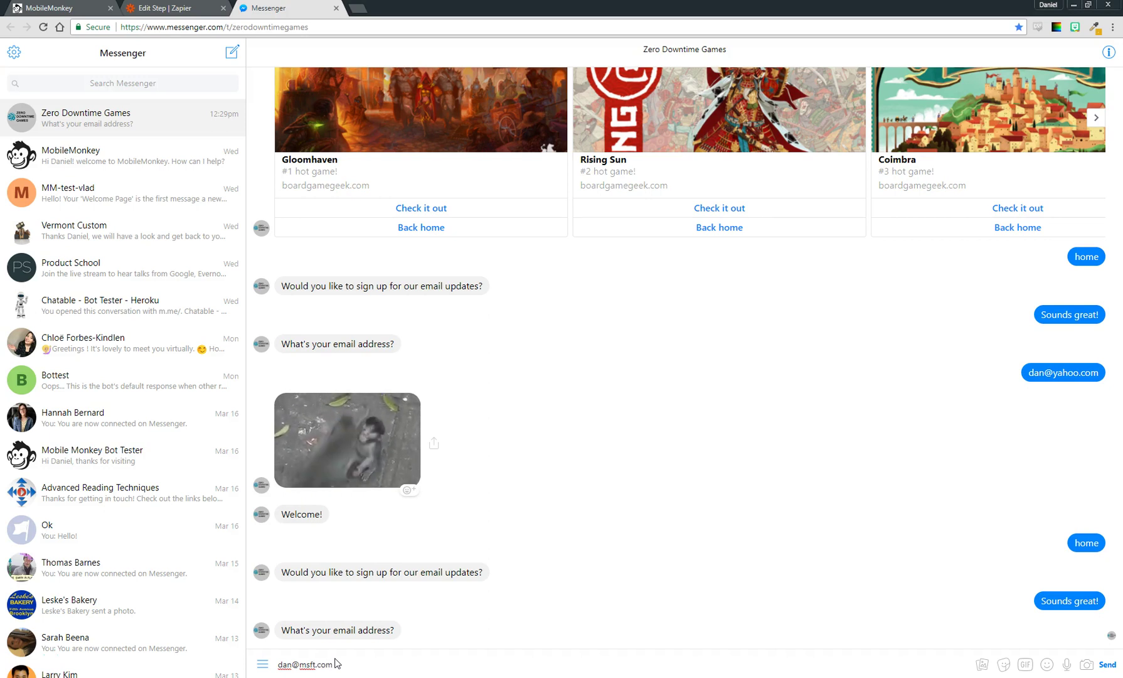
key("Return")
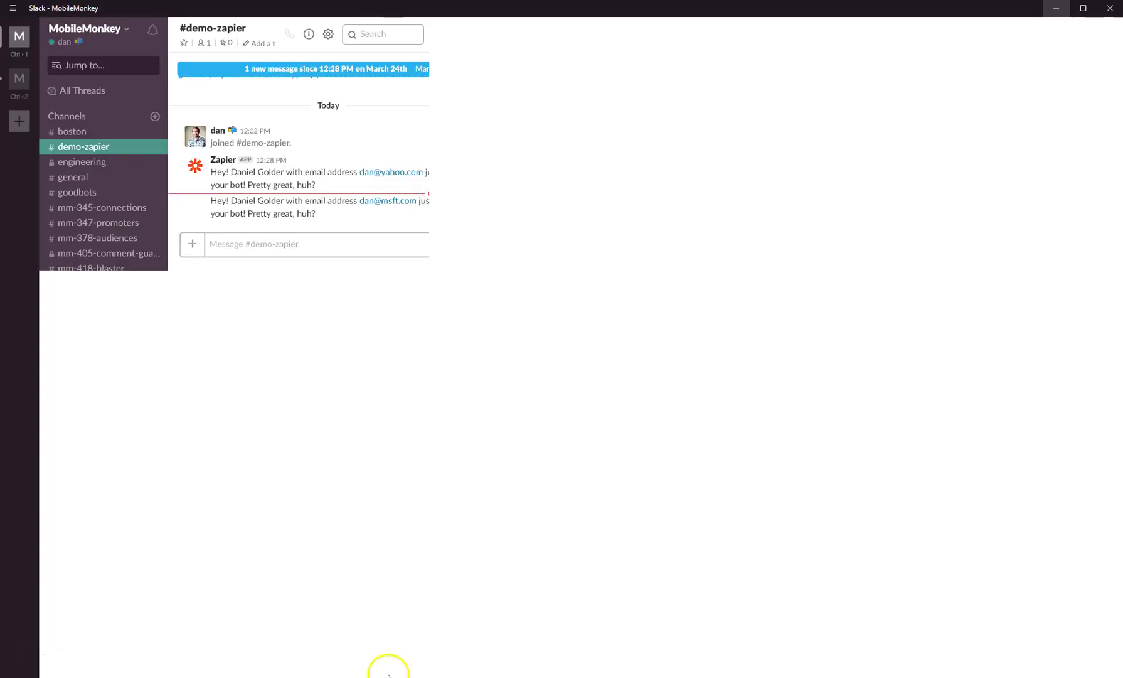
Highlight the newest Zapier greeting in #demo-zapier showing the second email address.
left_click_drag(212, 621, 615, 647)
left_click(534, 582)
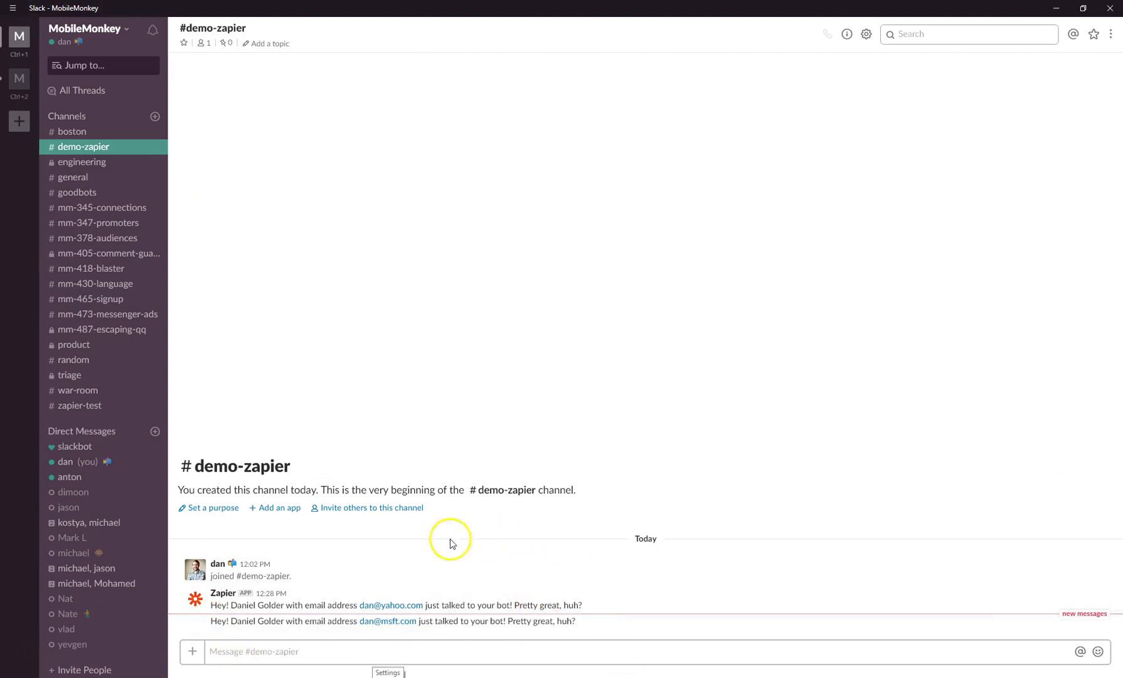